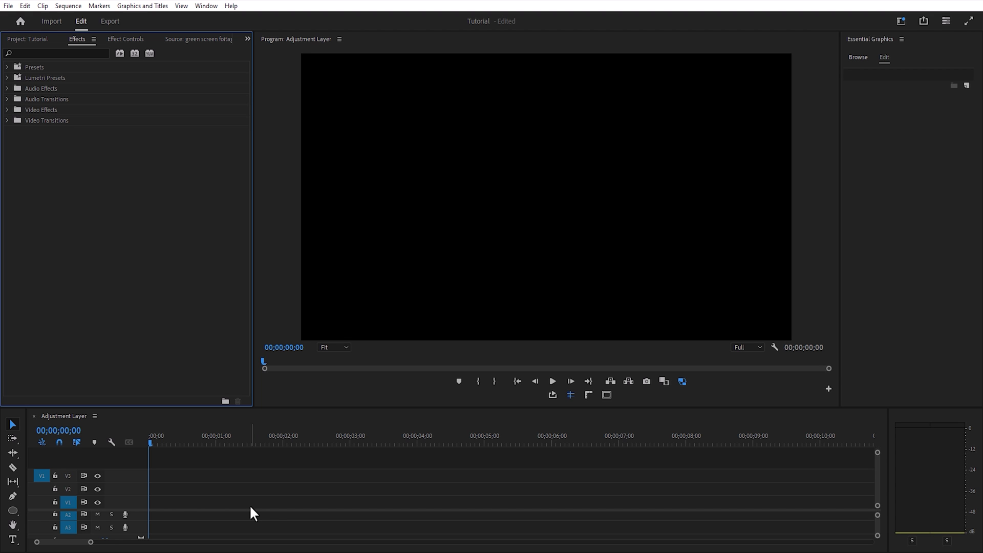
# Step: Add a "10" text layer in the Program monitor
pyautogui.click(13, 540)
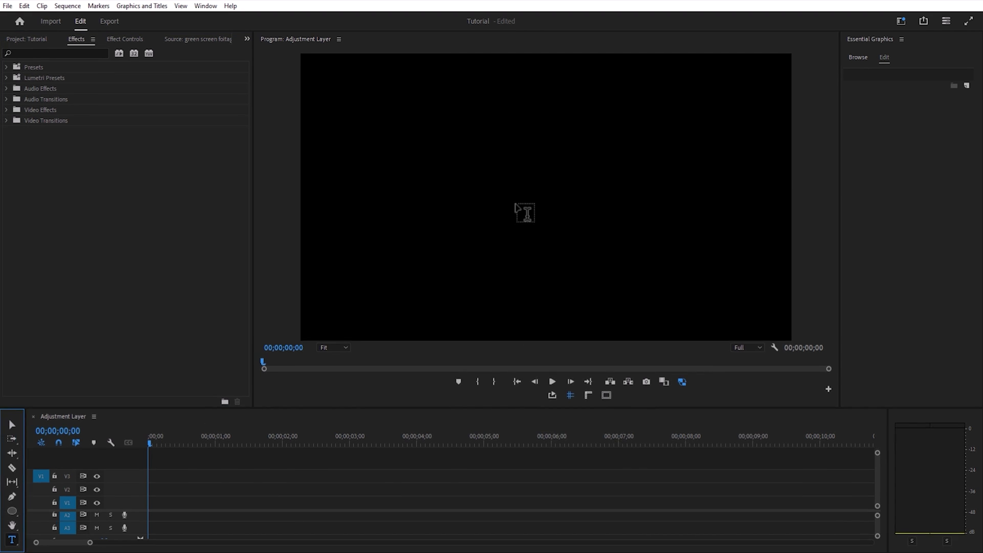
pyautogui.click(514, 180)
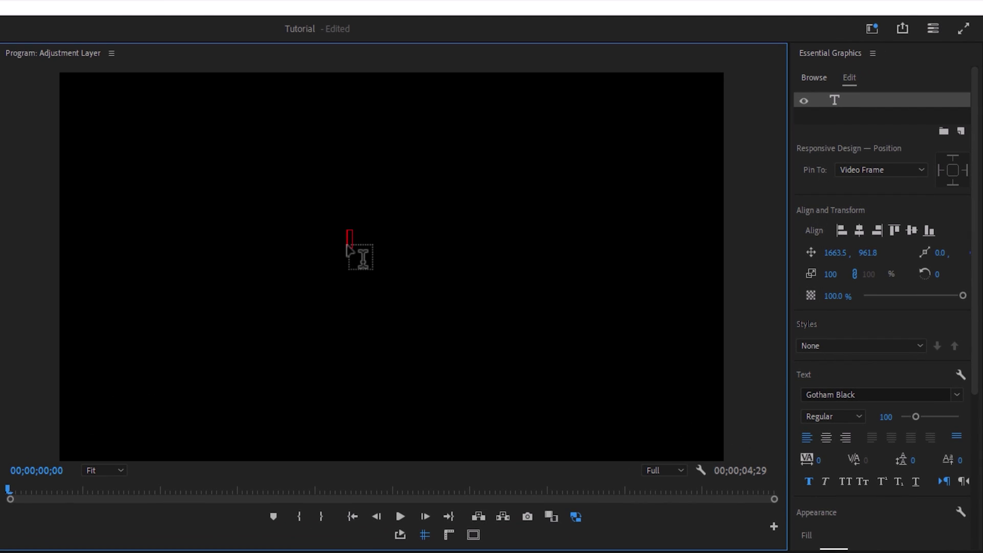
pyautogui.write('10')
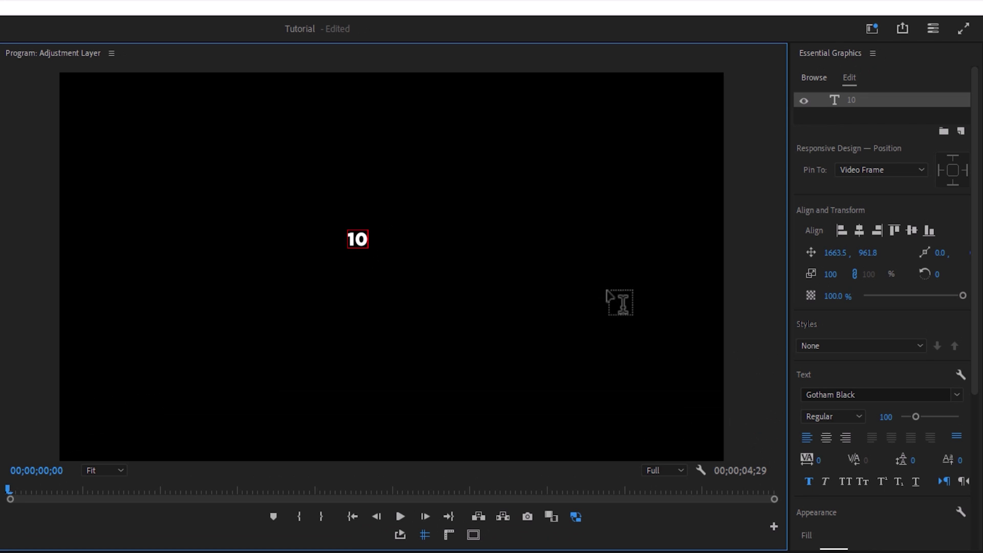
# Step: Scale the "10" title to 1000 and centre it horizontally in the frame
pyautogui.click(835, 273)
pyautogui.write('1000')
pyautogui.press('Return')
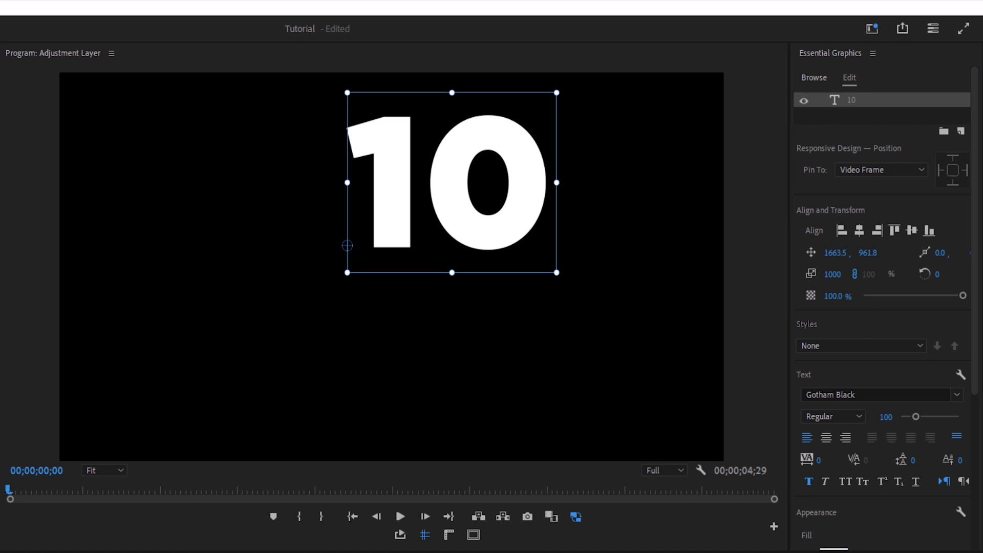
pyautogui.moveTo(413, 246); pyautogui.dragTo(362, 302)
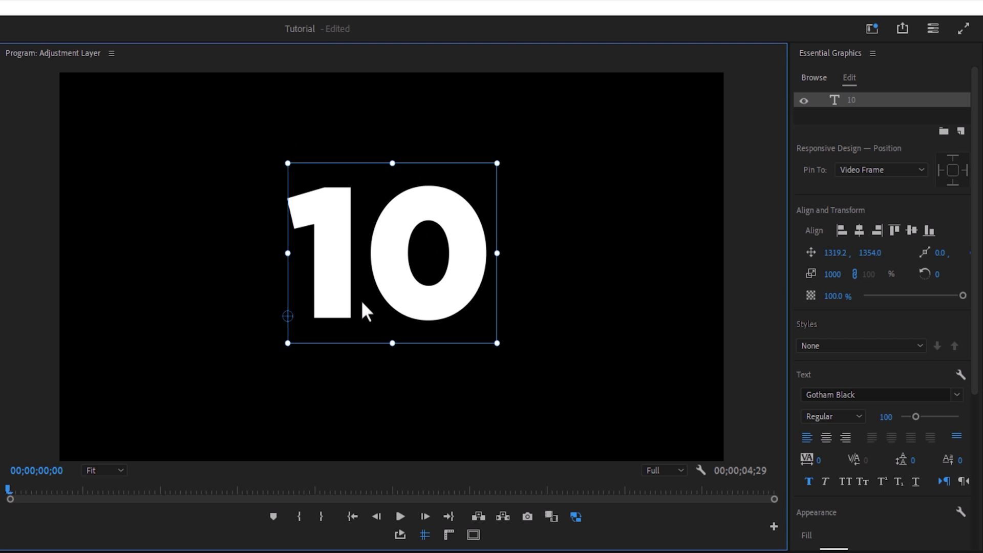
pyautogui.click(862, 229)
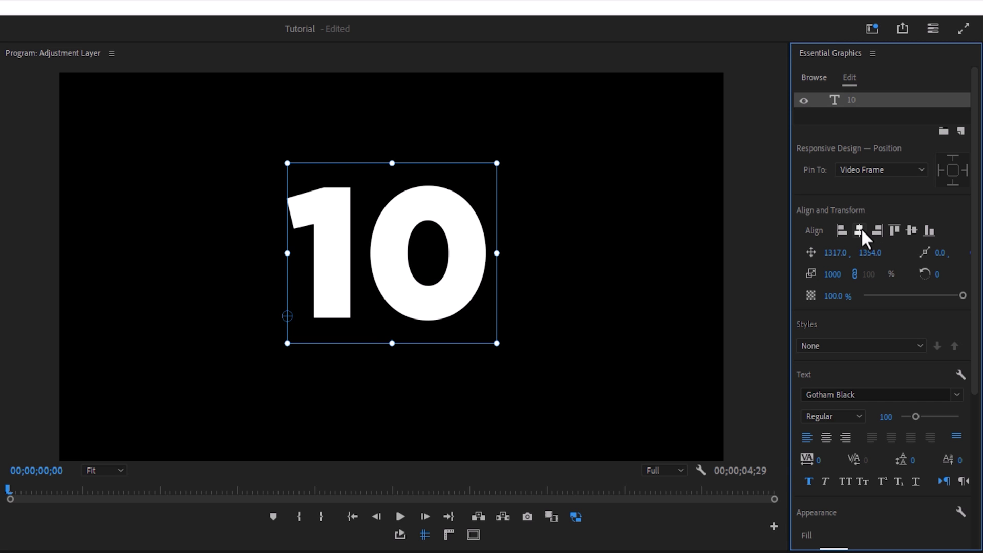
# Step: Apply the Basic 3D effect to the "10" clip
pyautogui.click(106, 72)
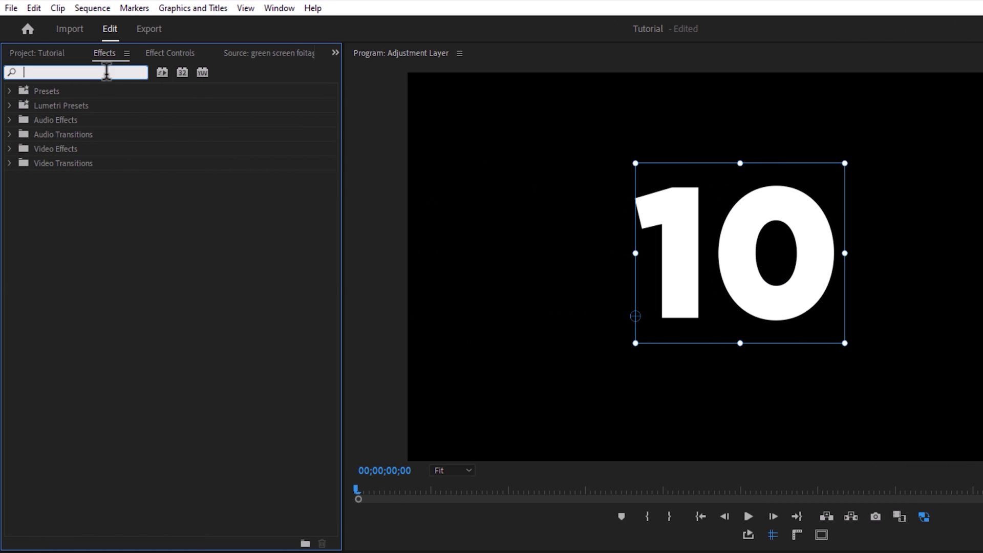
pyautogui.write('basic 3d')
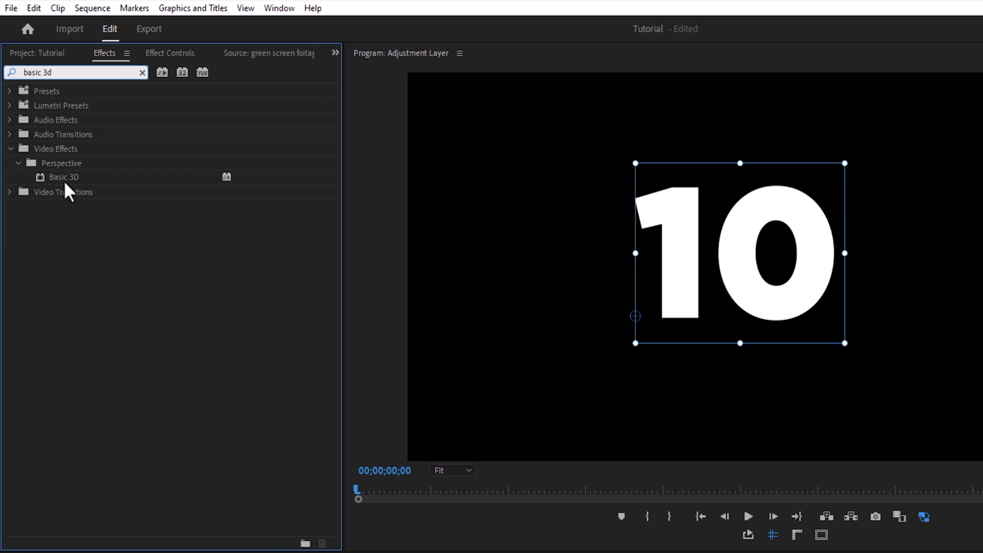
pyautogui.moveTo(61, 177); pyautogui.dragTo(219, 552)
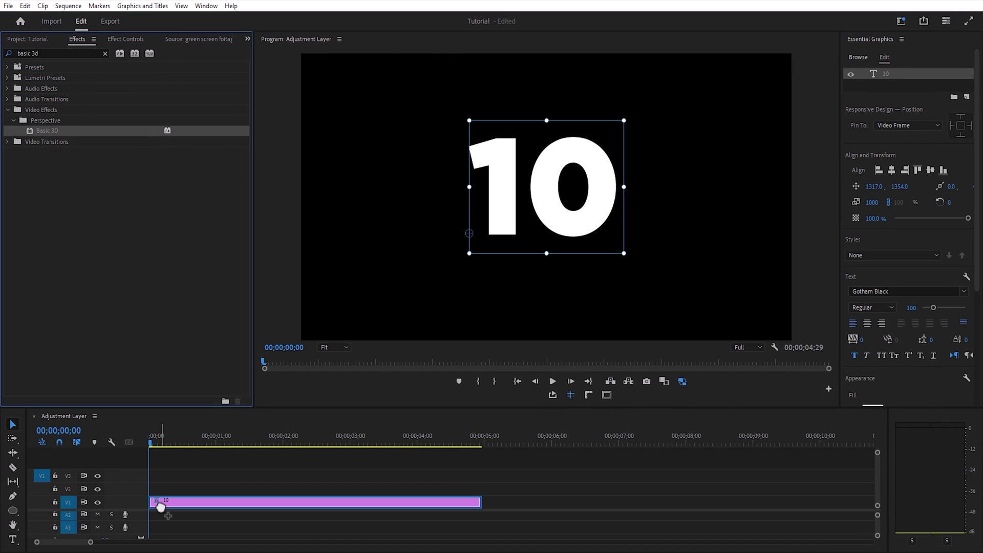
pyautogui.moveTo(161, 505); pyautogui.dragTo(161, 505)
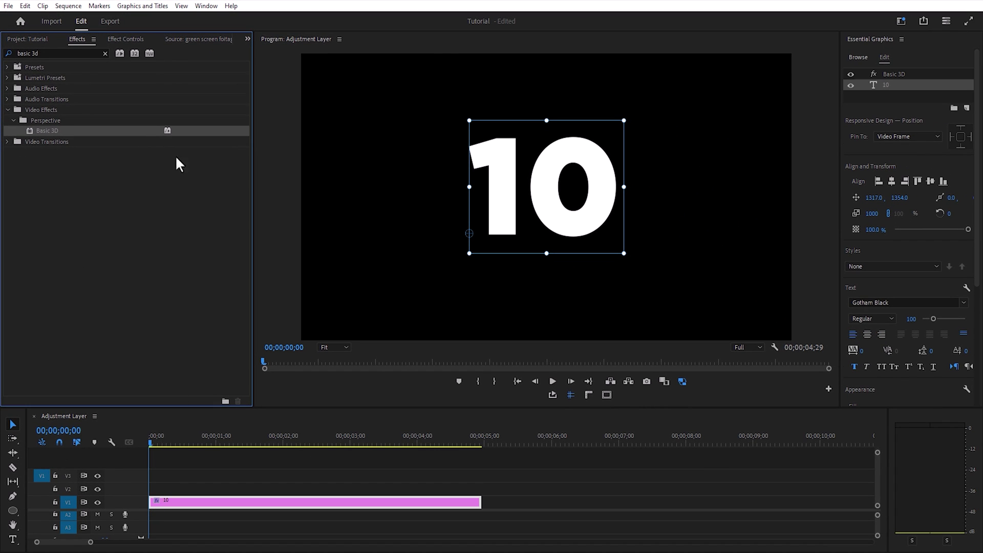
# Step: Keyframe Distance to Image at -90 on the first frame and 0 at frame 15
pyautogui.click(155, 37)
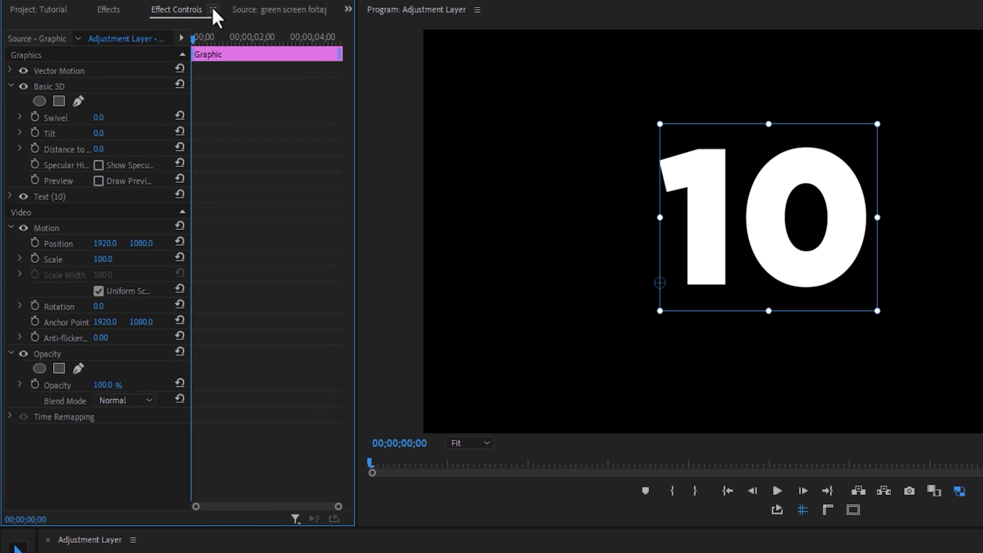
pyautogui.click(33, 149)
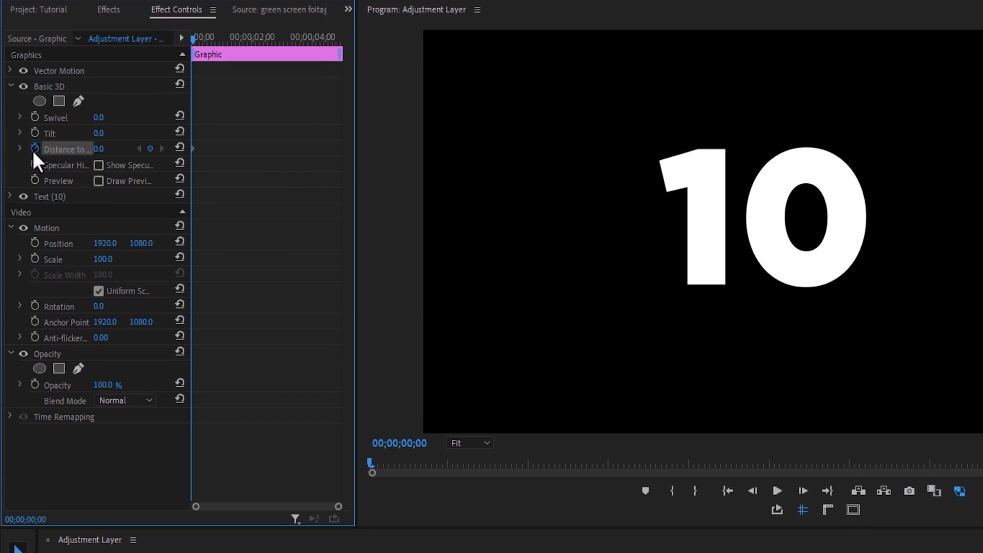
pyautogui.click(99, 148)
pyautogui.write('-90')
pyautogui.press('Return')
pyautogui.hotkey('shift', 'Right')
pyautogui.hotkey('shift', 'Right')
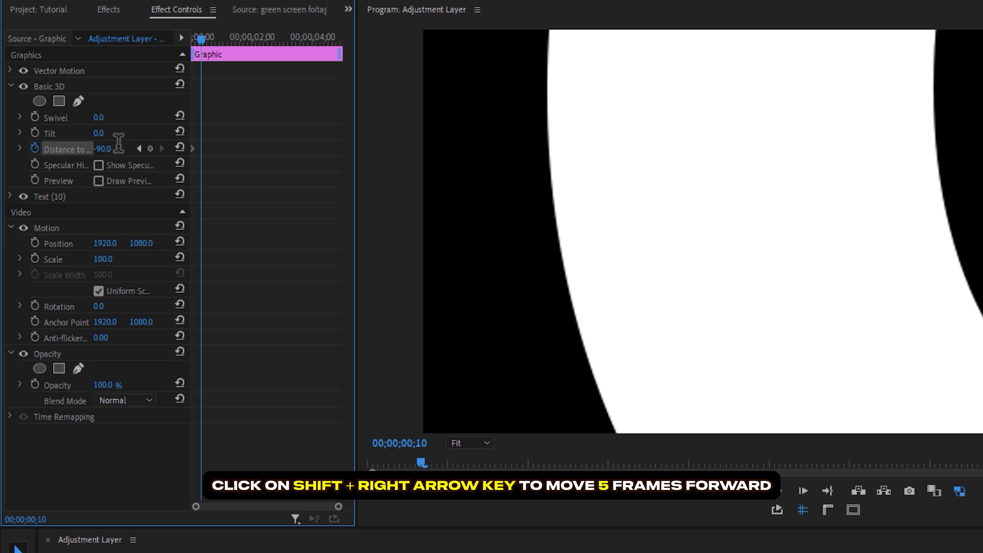
pyautogui.hotkey('shift', 'Right')
pyautogui.click(105, 148)
pyautogui.write('0')
pyautogui.press('Return')
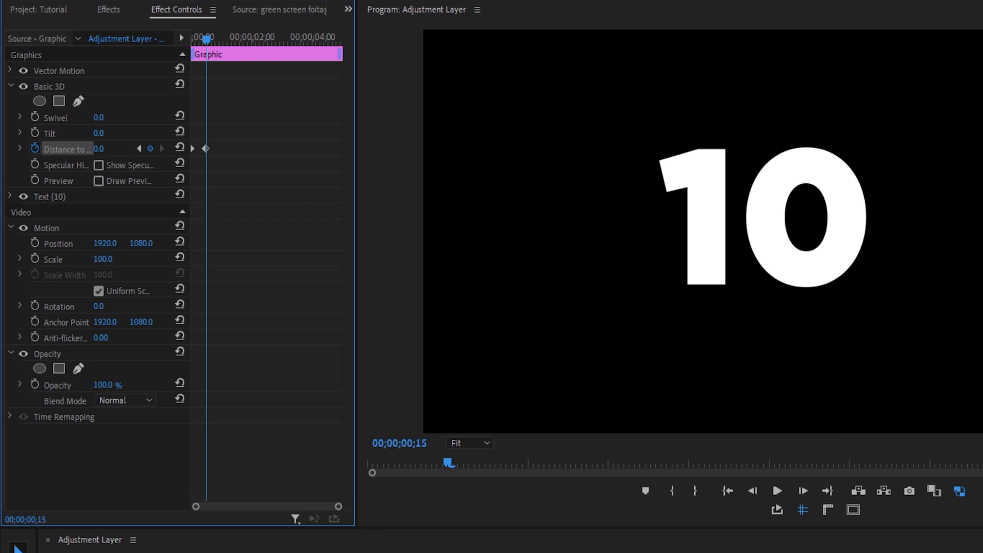
# Step: Preview the zoom, then ease out of the first keyframe and into the second
pyautogui.moveTo(229, 39); pyautogui.dragTo(175, 36)
pyautogui.press('space')
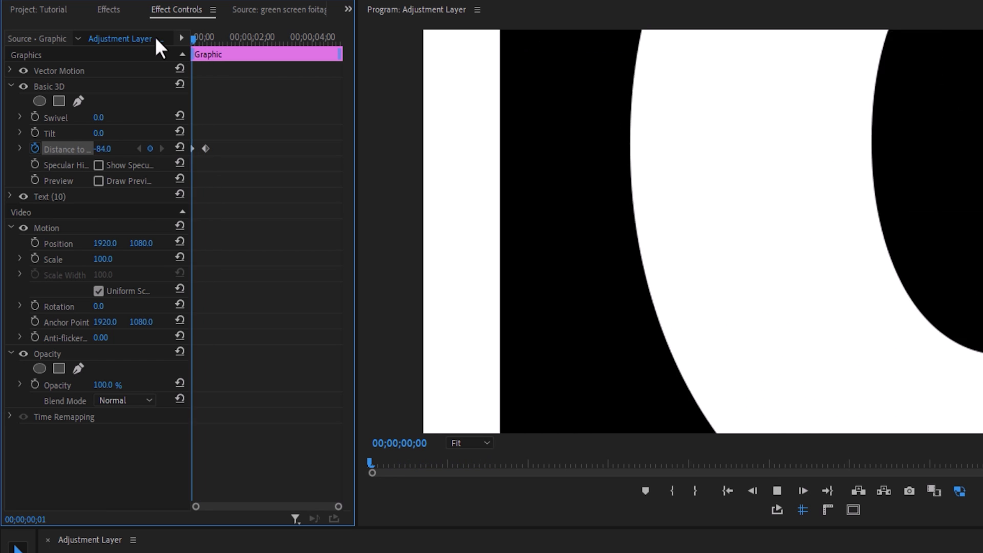
pyautogui.press('space')
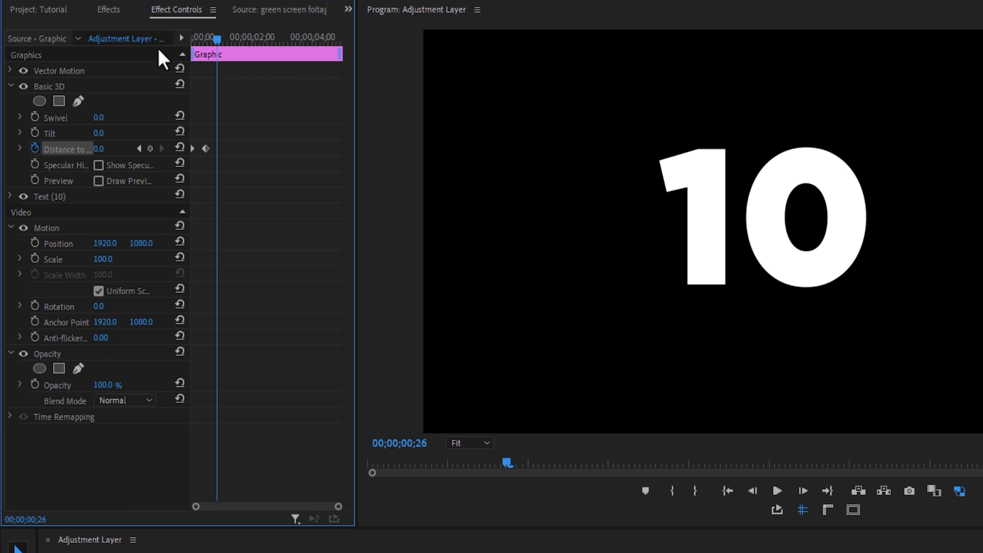
pyautogui.click(207, 144)
pyautogui.rightClick(206, 144)
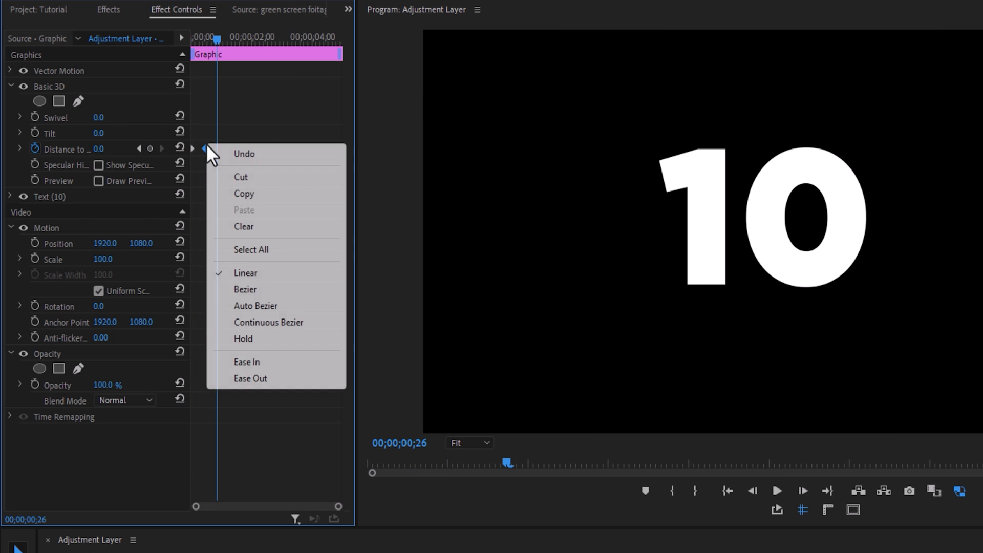
pyautogui.click(276, 362)
pyautogui.moveTo(219, 45); pyautogui.dragTo(191, 47)
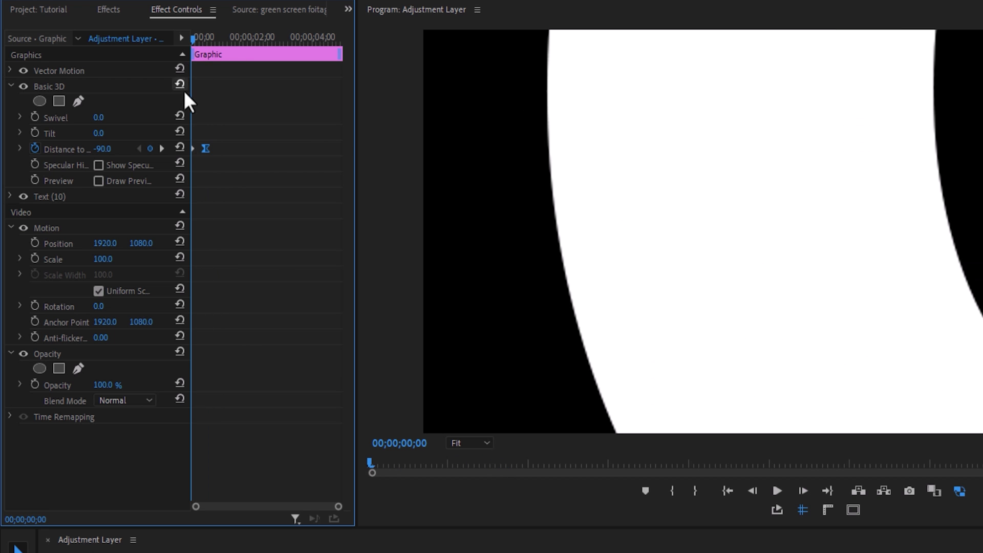
pyautogui.click(193, 149)
pyautogui.rightClick(194, 155)
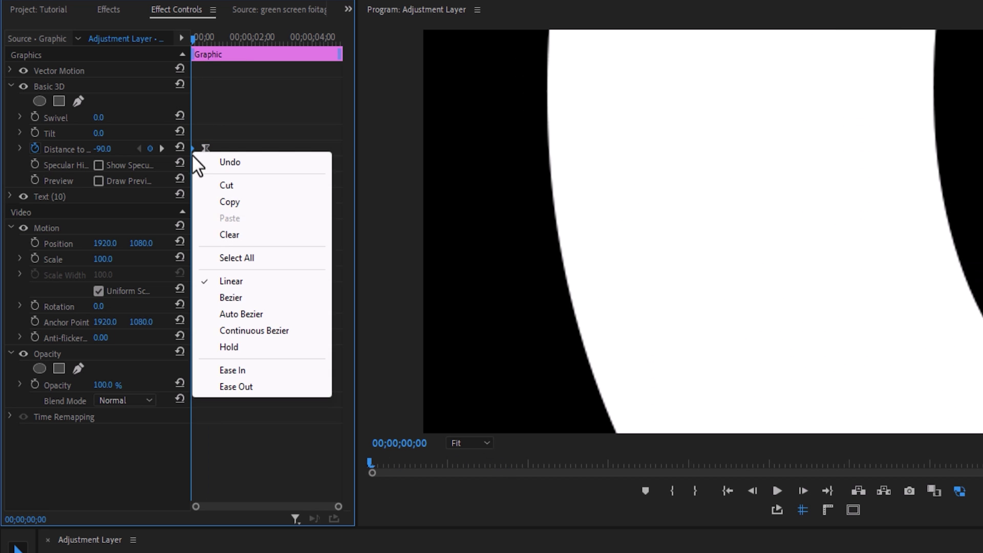
pyautogui.click(235, 387)
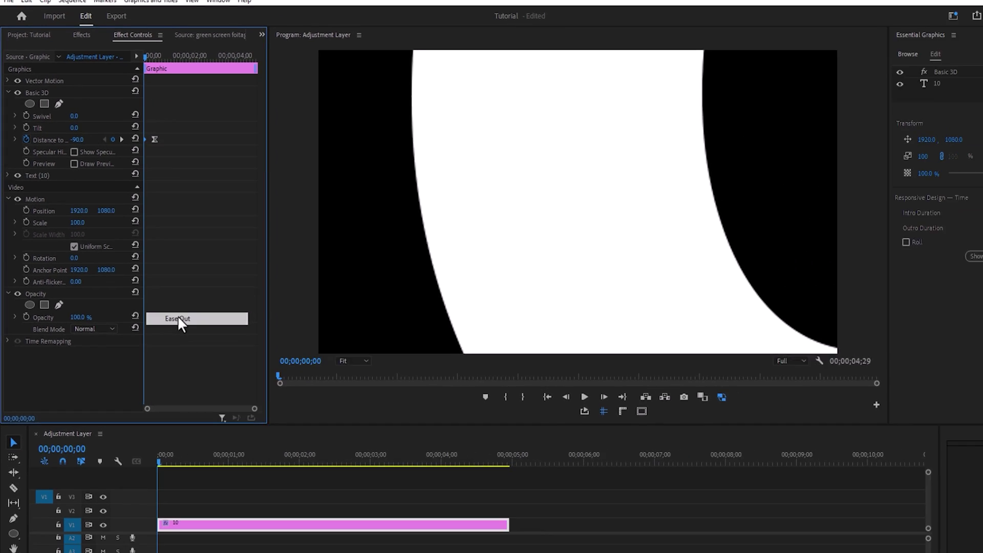
pyautogui.click(178, 317)
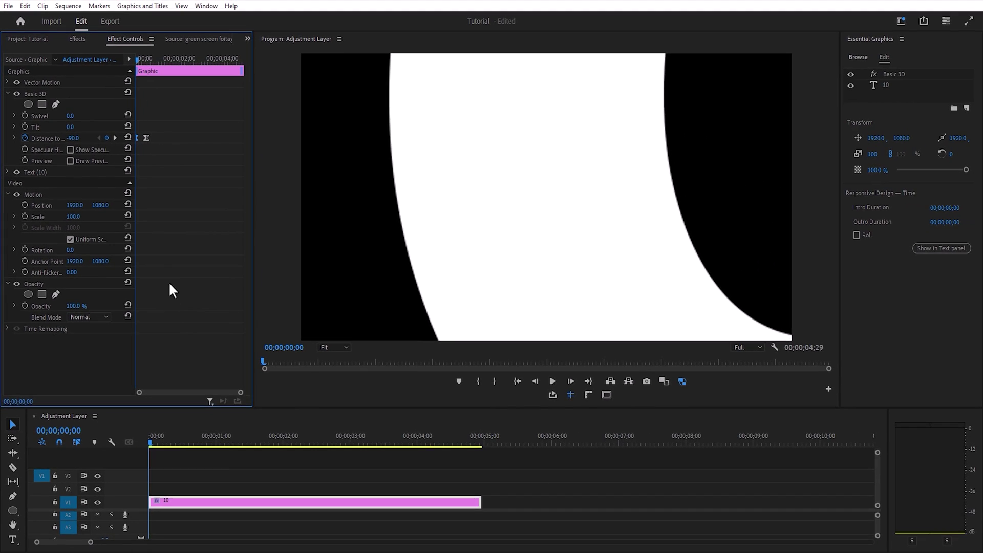
# Step: Add a new rectangle graphic layer scaled to fill the frame
pyautogui.press('space')
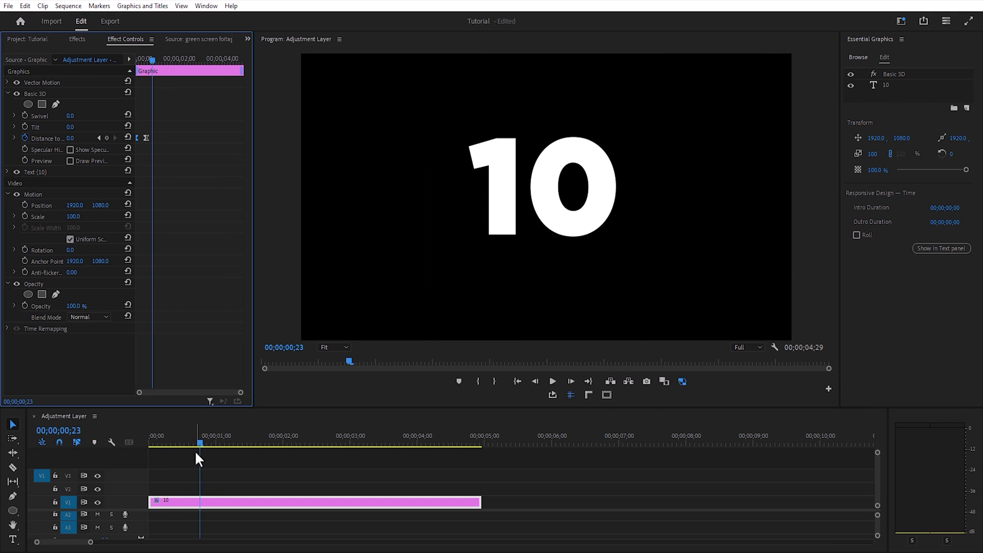
pyautogui.click(196, 455)
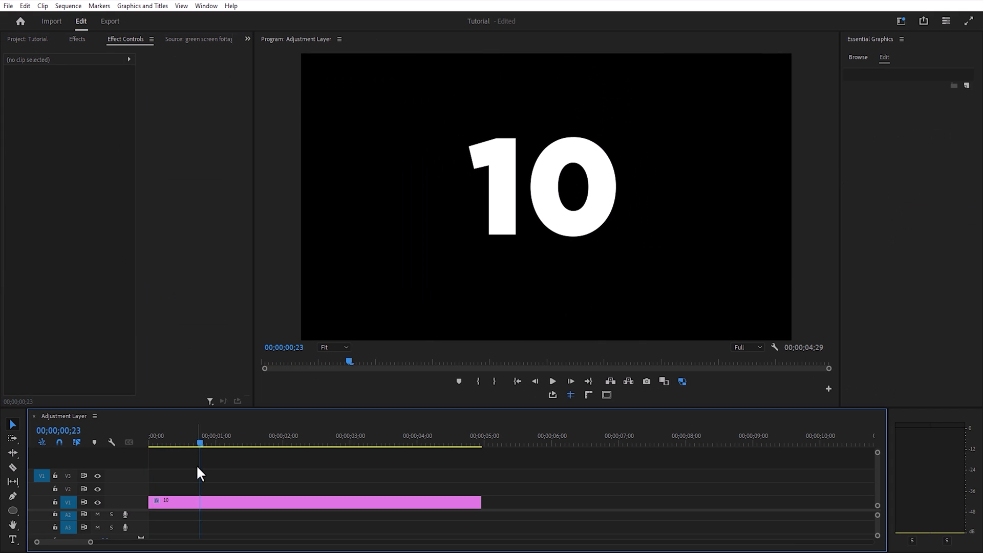
pyautogui.click(134, 6)
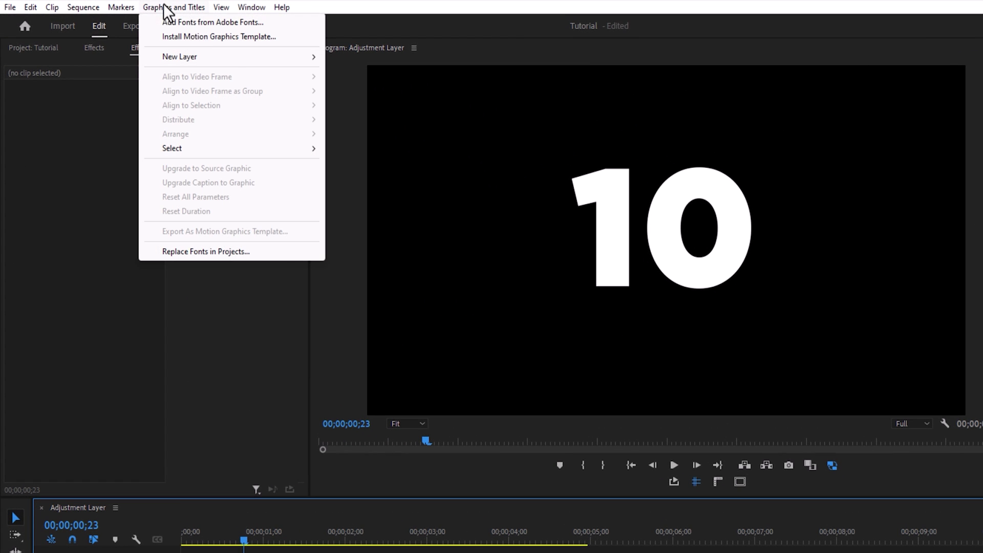
pyautogui.moveTo(229, 56)
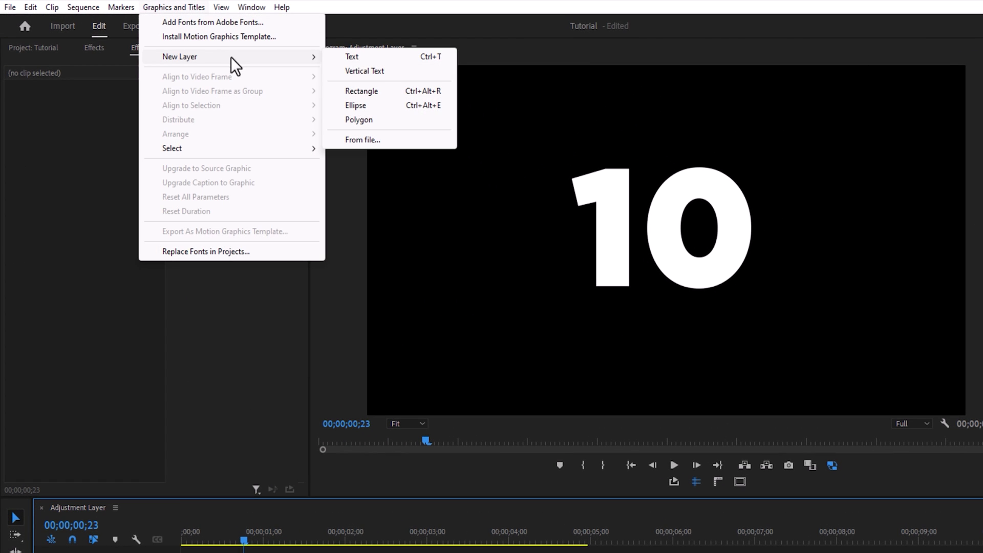
pyautogui.click(376, 90)
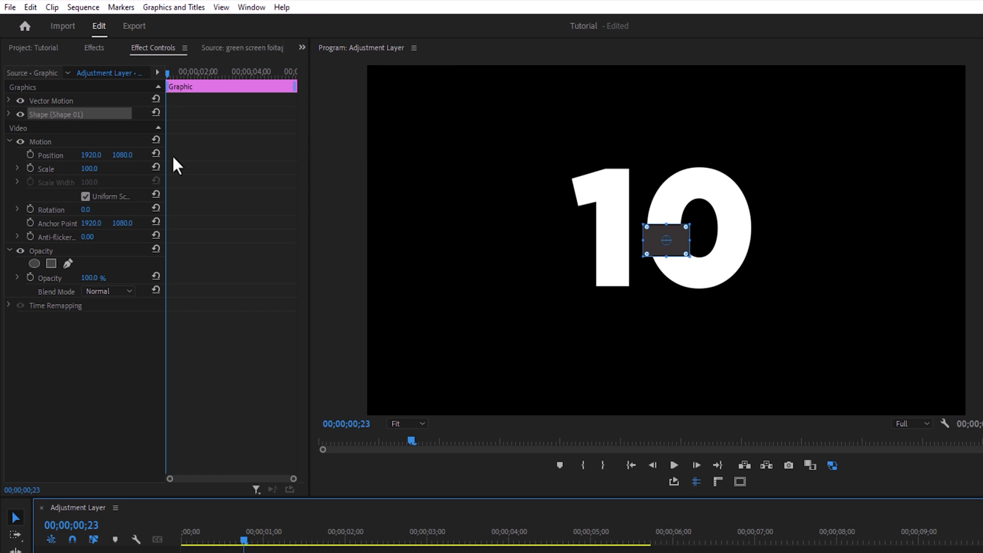
pyautogui.moveTo(87, 169); pyautogui.dragTo(197, 169)
# Step: Fill the rectangle with 1F1E1E and move the "10" clip up to V3
pyautogui.click(9, 114)
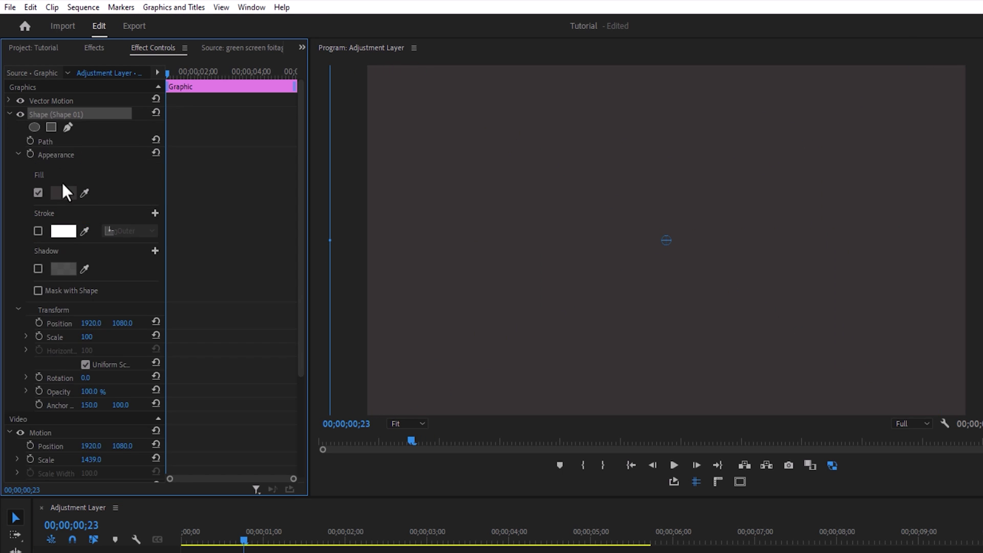
pyautogui.click(63, 193)
pyautogui.click(453, 286)
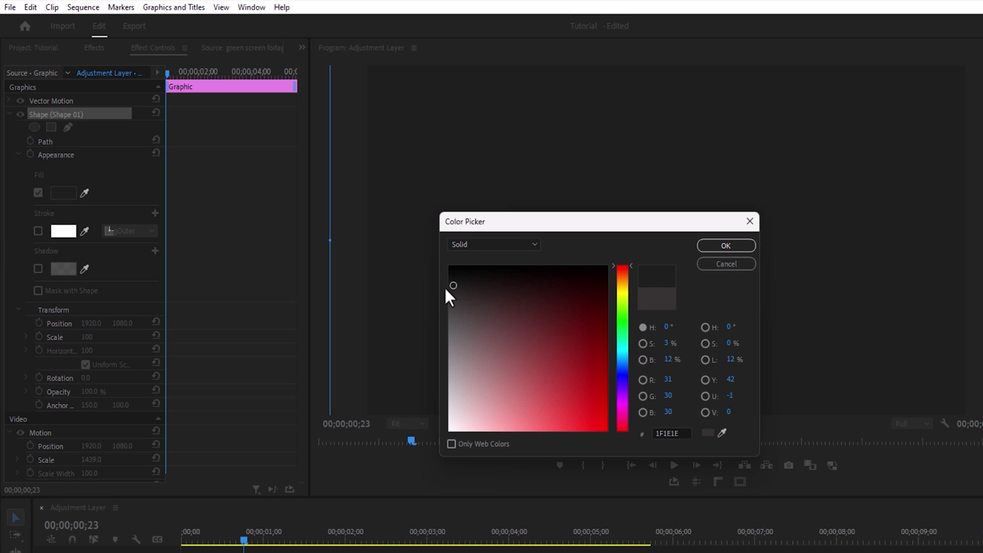
pyautogui.click(722, 245)
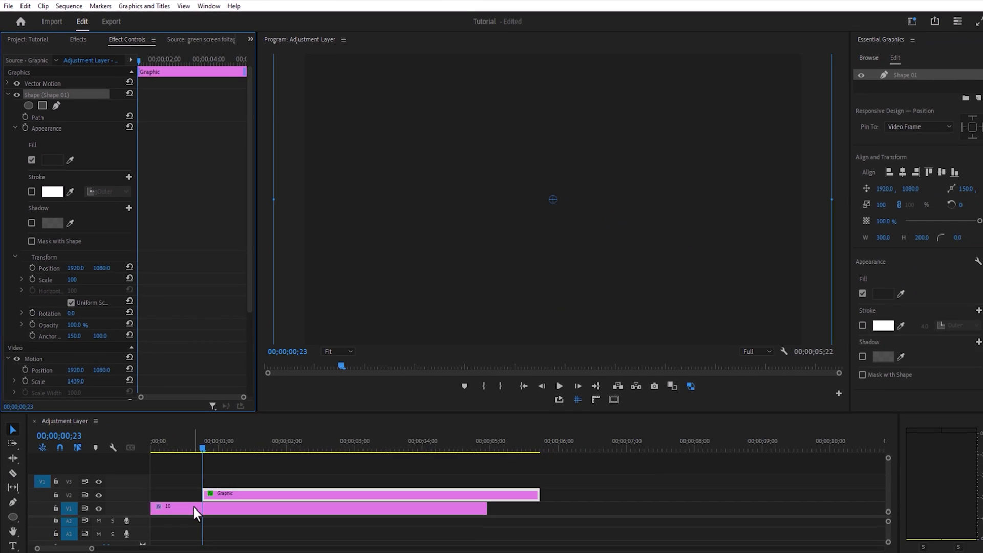
pyautogui.moveTo(192, 503); pyautogui.dragTo(164, 488)
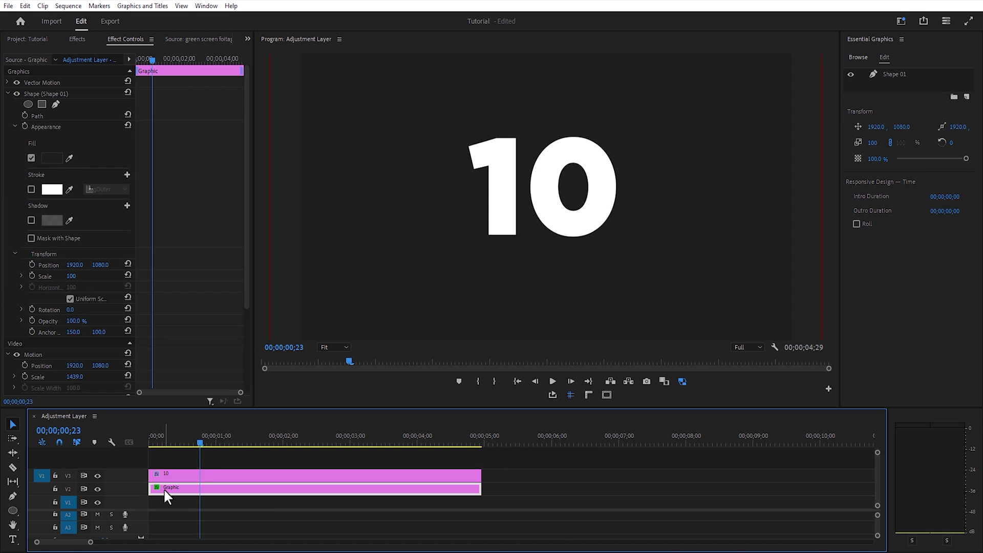
# Step: Nest the Graphic clip into Nested Sequence 03 and open it
pyautogui.rightClick(202, 487)
pyautogui.click(249, 294)
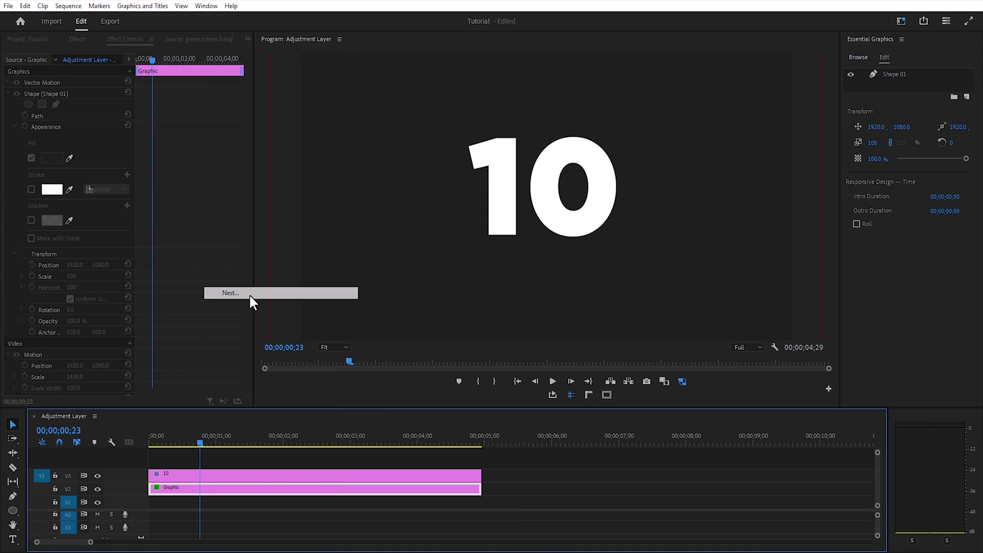
pyautogui.click(477, 291)
pyautogui.doubleClick(224, 489)
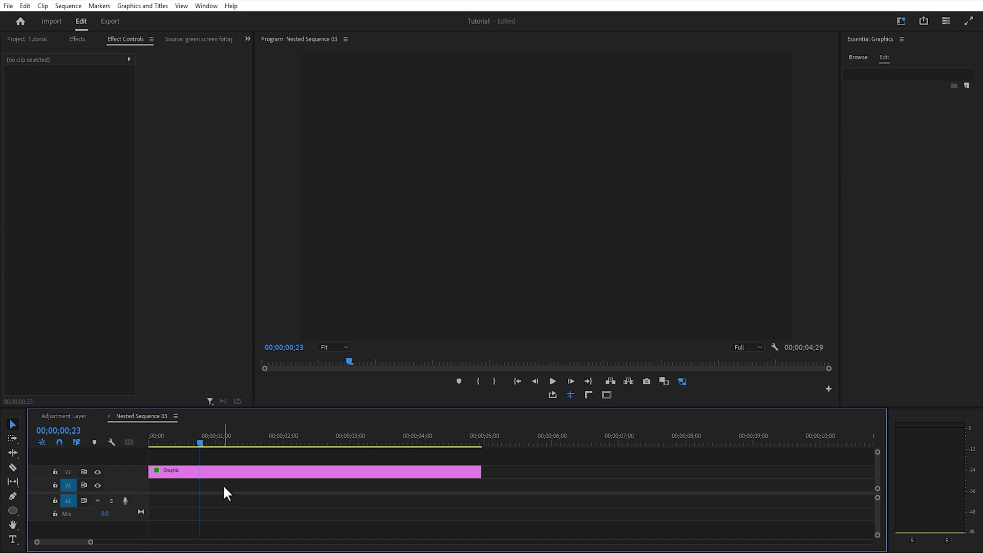
# Step: Move the Graphic clip down to V1 and add a V3 video track
pyautogui.moveTo(204, 470); pyautogui.dragTo(168, 484)
pyautogui.rightClick(134, 472)
pyautogui.click(158, 363)
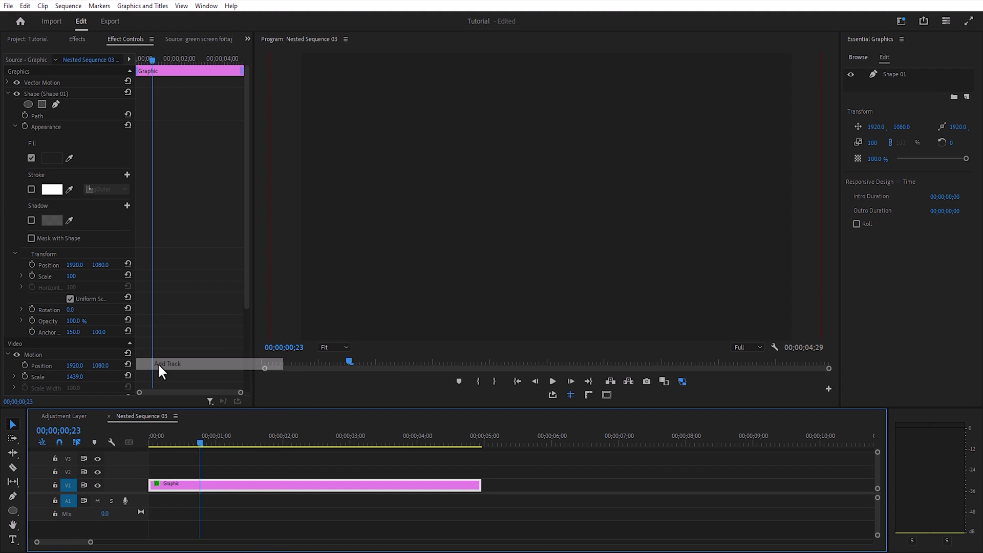
pyautogui.click(183, 467)
# Step: Draw an ellipse in the frame and fill it dark grey 393737
pyautogui.click(11, 511)
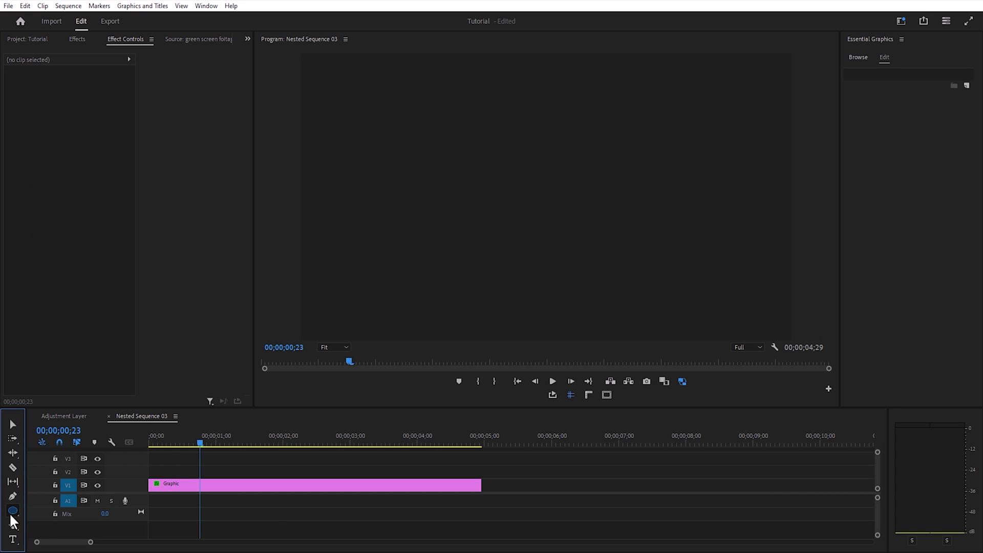
pyautogui.moveTo(419, 110)
pyautogui.mouseDown()
pyautogui.moveTo(709, 322)
pyautogui.moveTo(765, 395)
pyautogui.mouseUp()
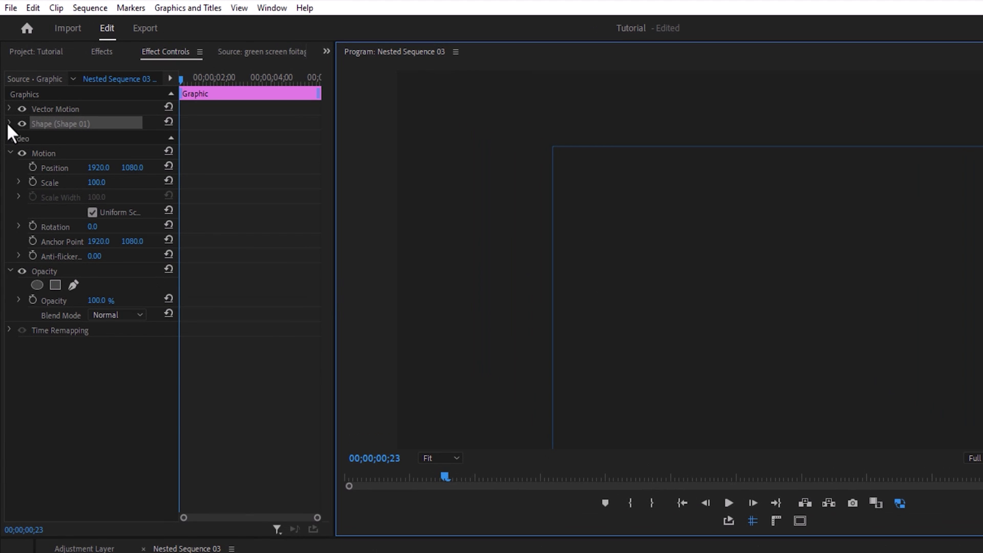
pyautogui.click(9, 124)
pyautogui.click(68, 209)
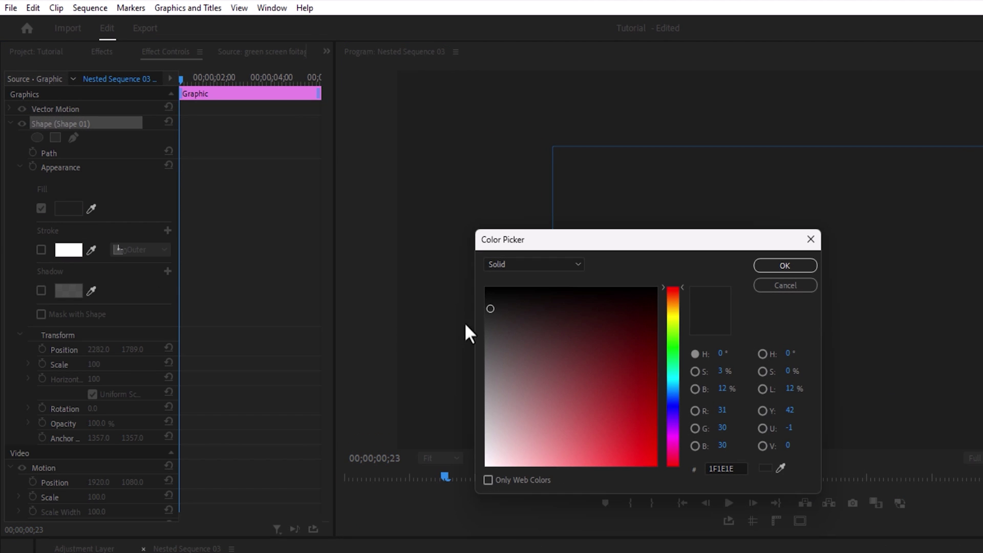
pyautogui.moveTo(489, 314); pyautogui.dragTo(490, 327)
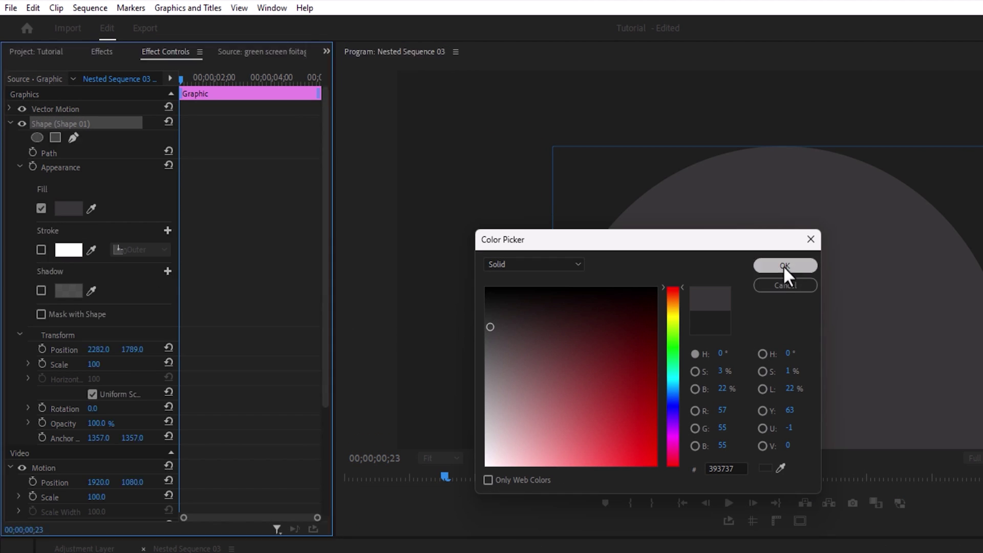
pyautogui.click(785, 266)
# Step: Move the circle clip to the sequence start, centre it, and scale it to 133
pyautogui.moveTo(222, 474); pyautogui.dragTo(170, 475)
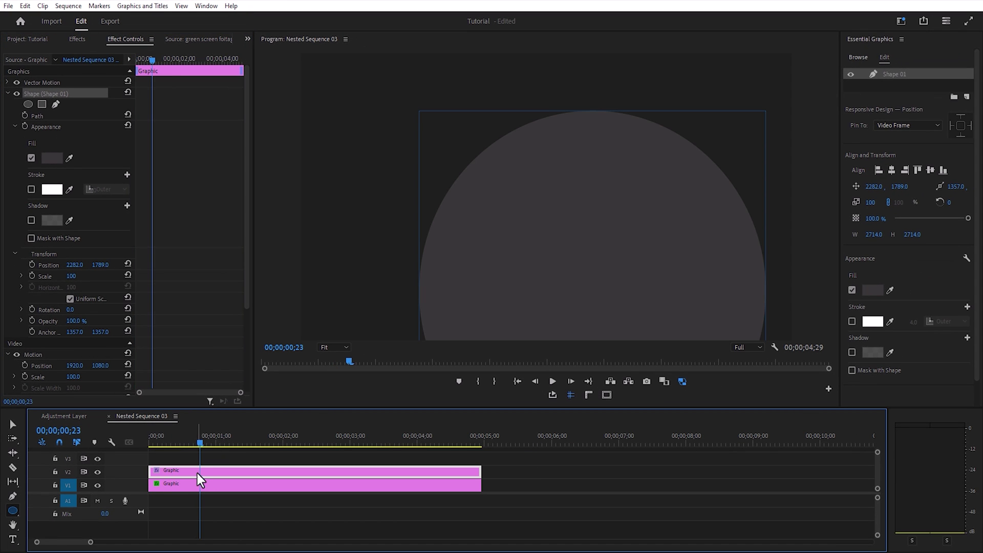
pyautogui.click(12, 424)
pyautogui.moveTo(625, 276); pyautogui.dragTo(580, 192)
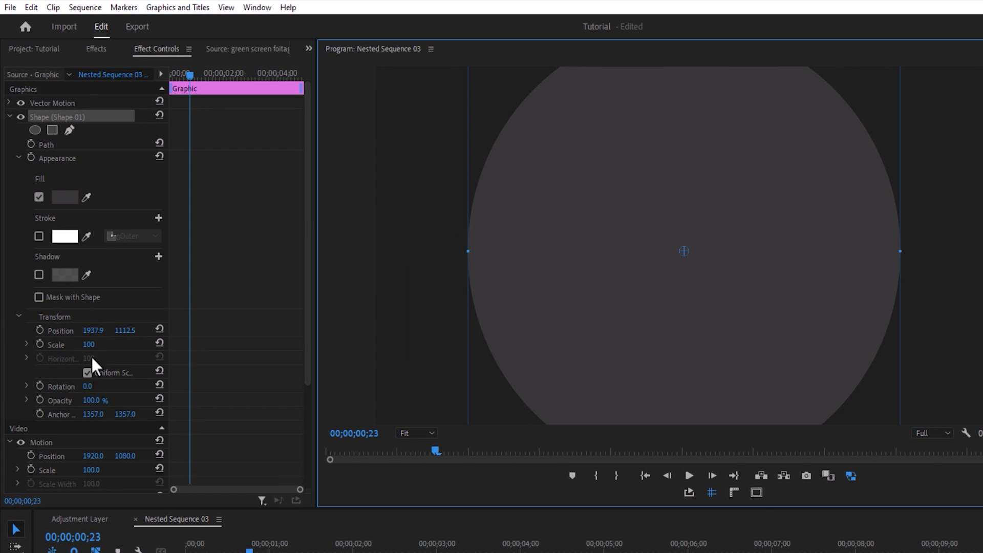
pyautogui.click(90, 345)
pyautogui.moveTo(89, 344); pyautogui.dragTo(106, 345)
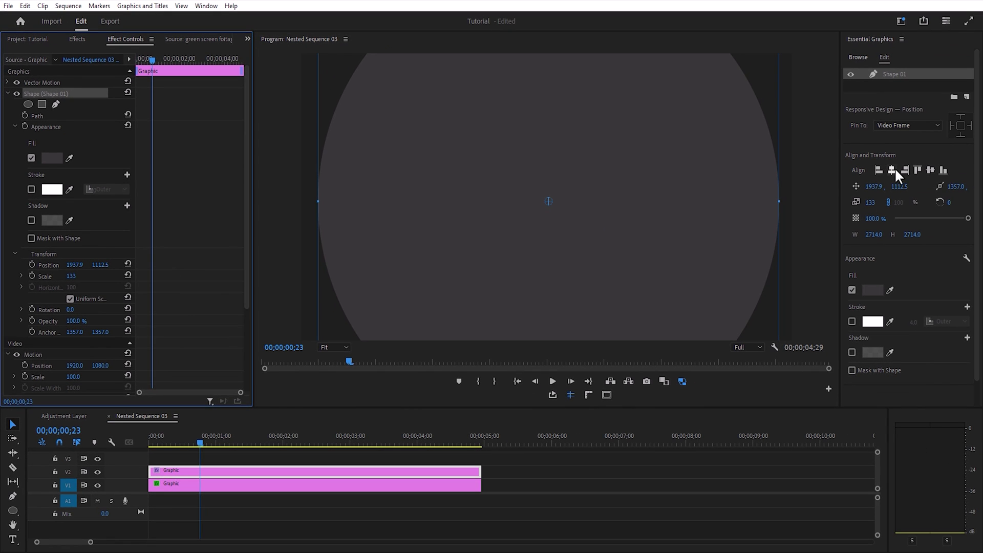
# Step: Centre the grey circle horizontally and load green screen footage.mp4 in the Source monitor
pyautogui.click(893, 169)
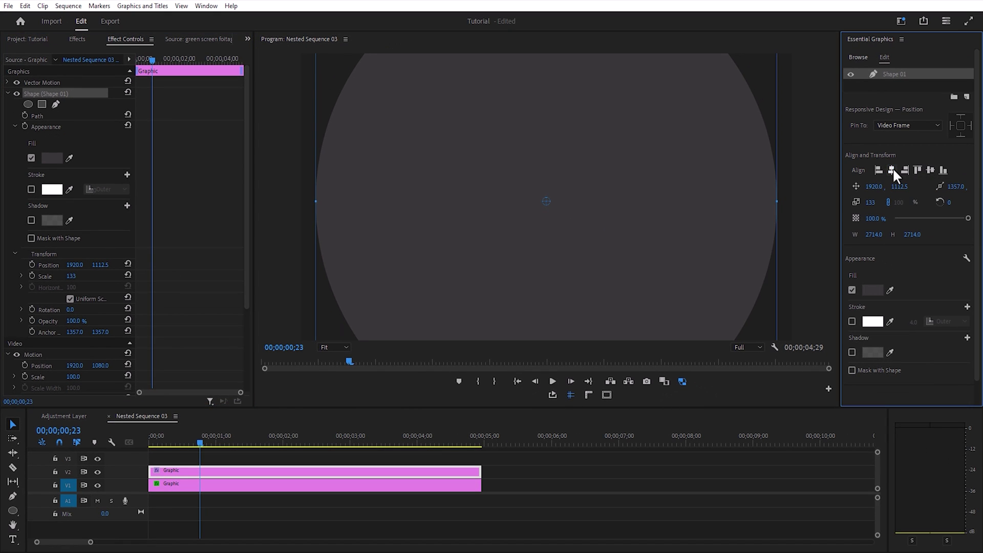
pyautogui.click(29, 37)
pyautogui.doubleClick(47, 107)
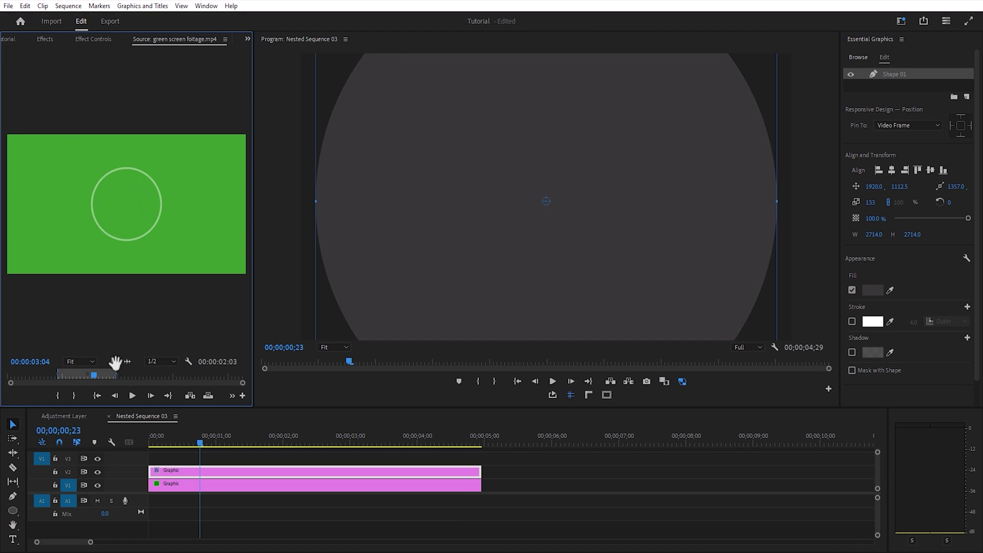
# Step: Place the green screen video on V3 and set its scale to 500
pyautogui.moveTo(114, 363); pyautogui.dragTo(165, 464)
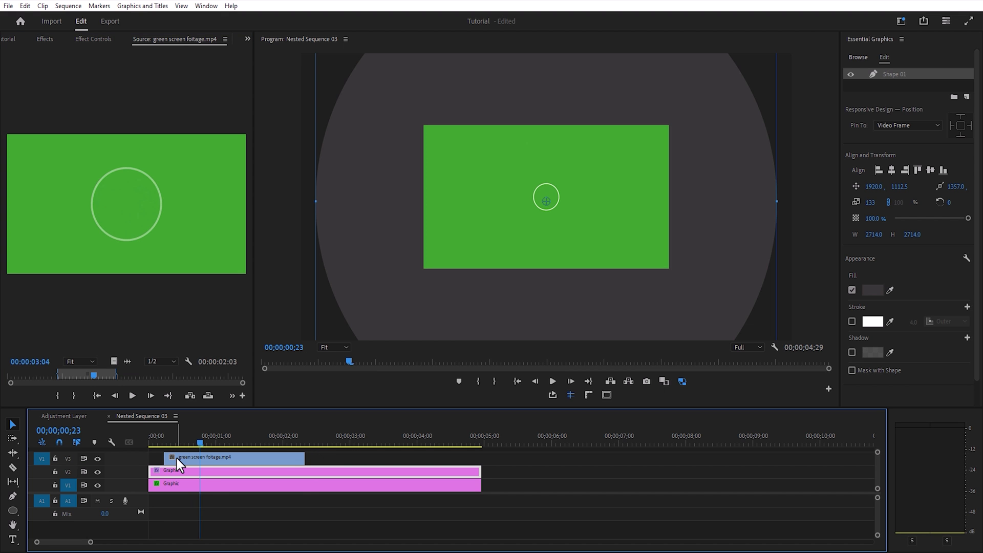
pyautogui.click(177, 459)
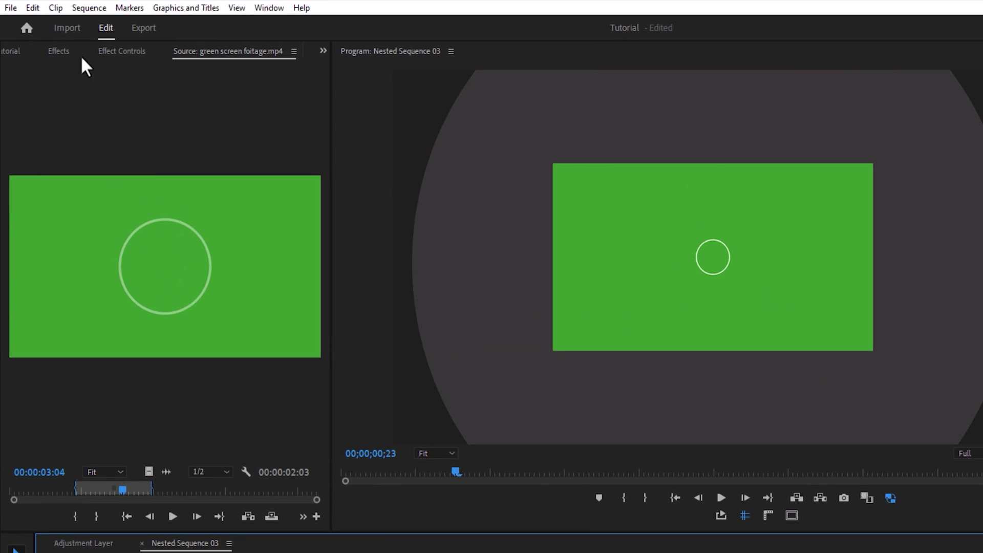
pyautogui.click(121, 51)
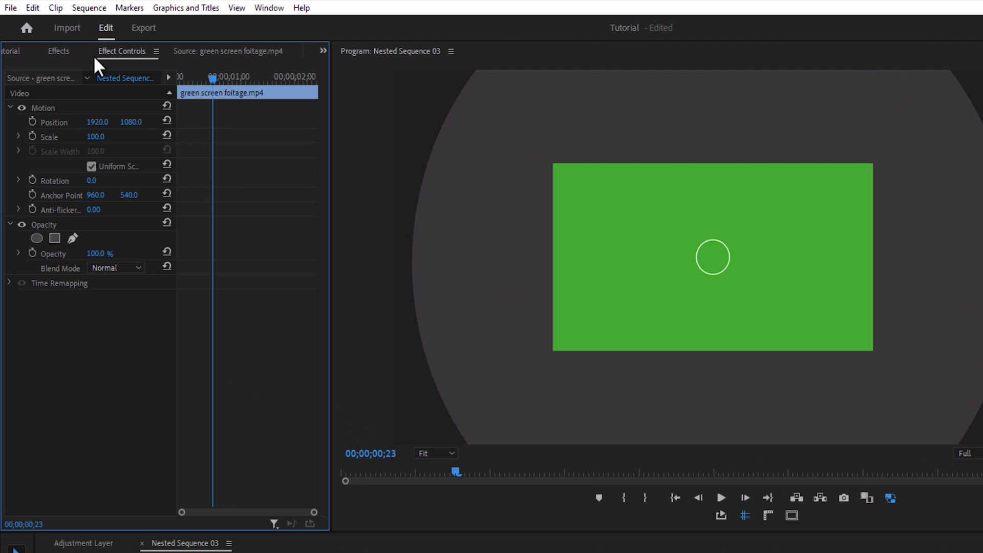
pyautogui.click(96, 136)
pyautogui.write('500')
pyautogui.press('Return')
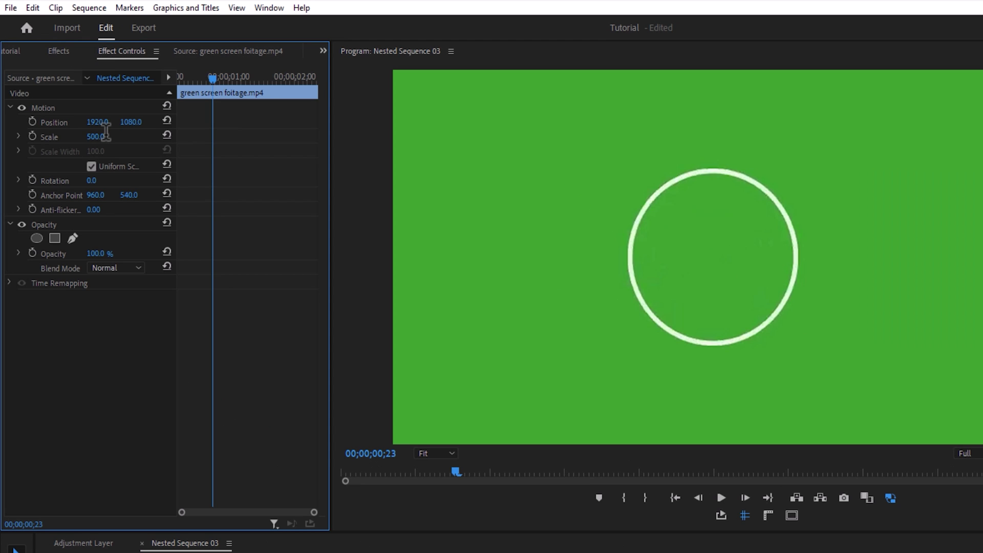
# Step: Apply the Ultra Key effect to the green screen clip
pyautogui.click(58, 52)
pyautogui.click(137, 70)
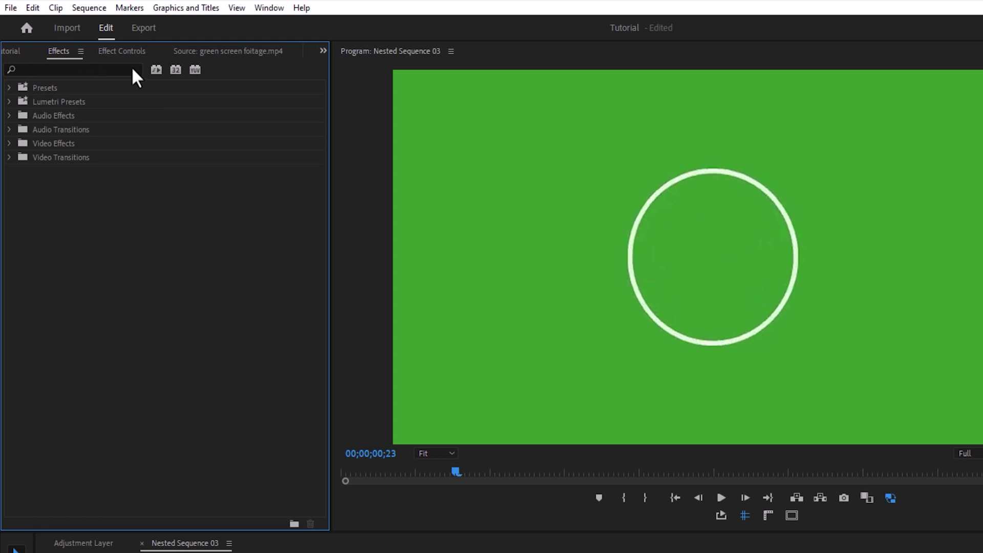
pyautogui.write('ultra key')
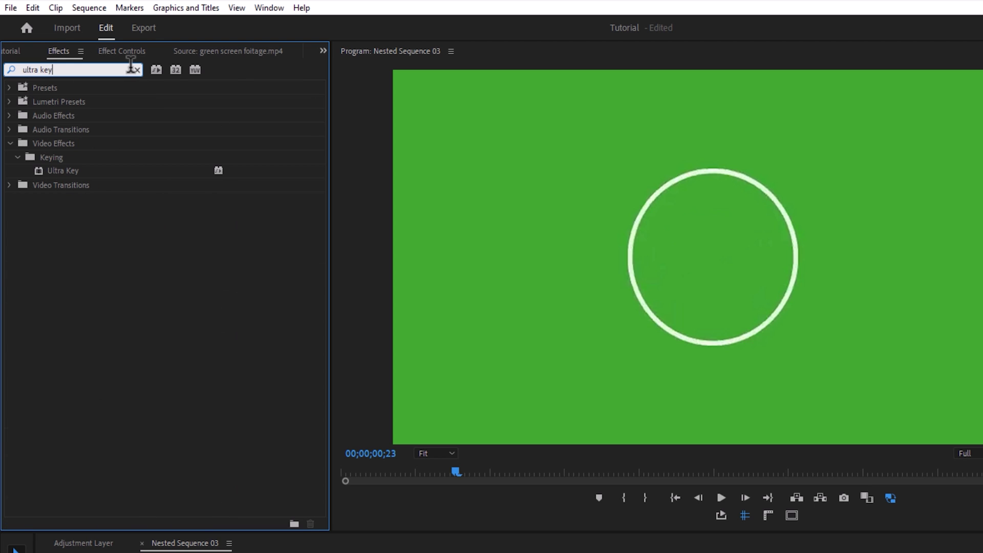
pyautogui.moveTo(73, 166); pyautogui.dragTo(255, 544)
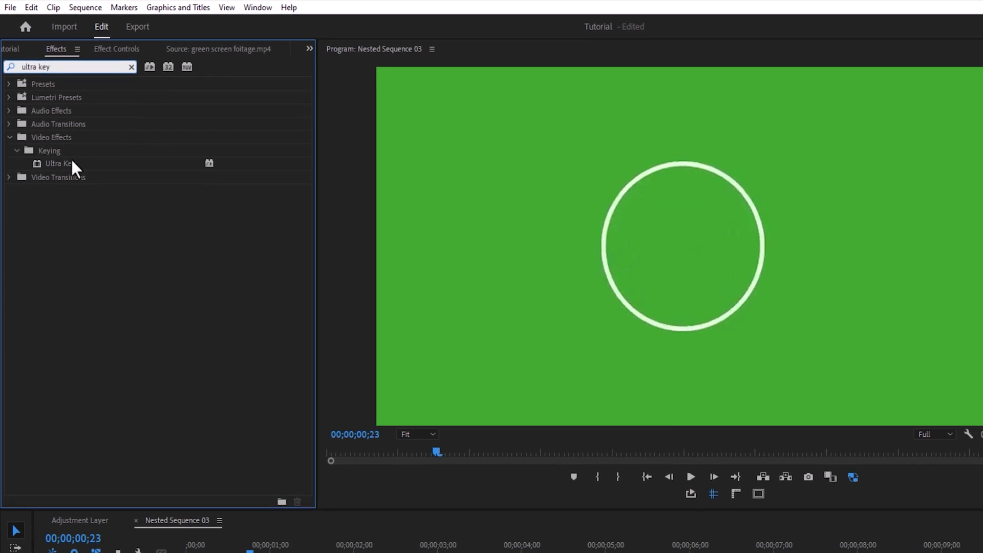
pyautogui.moveTo(195, 417); pyautogui.dragTo(194, 459)
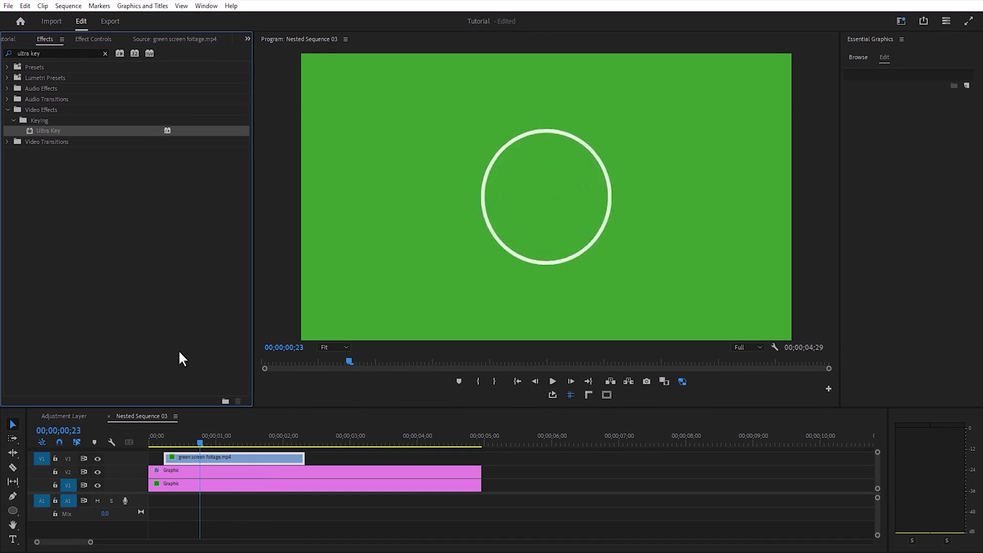
# Step: Set Ultra Key's Key Color by sampling the green background
pyautogui.click(97, 36)
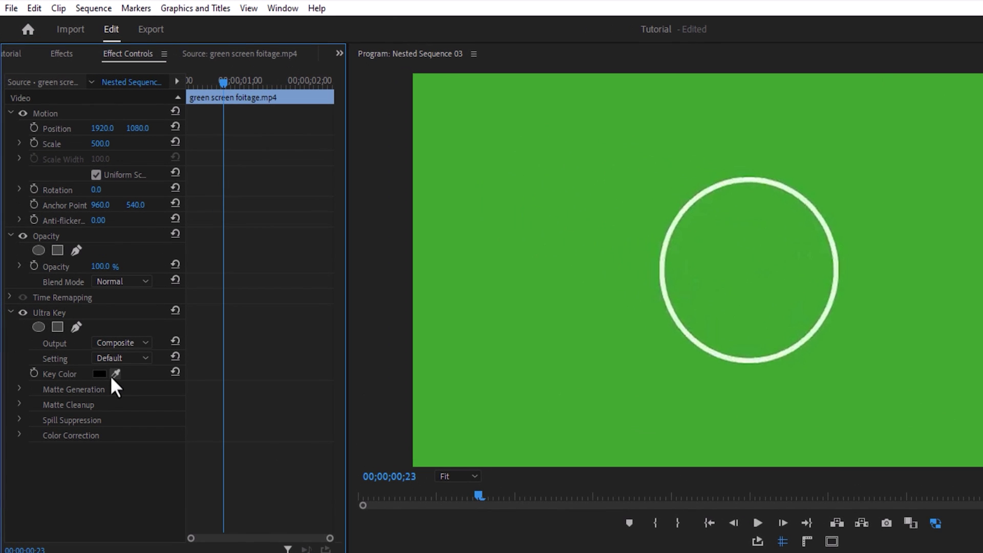
pyautogui.click(114, 376)
pyautogui.click(553, 288)
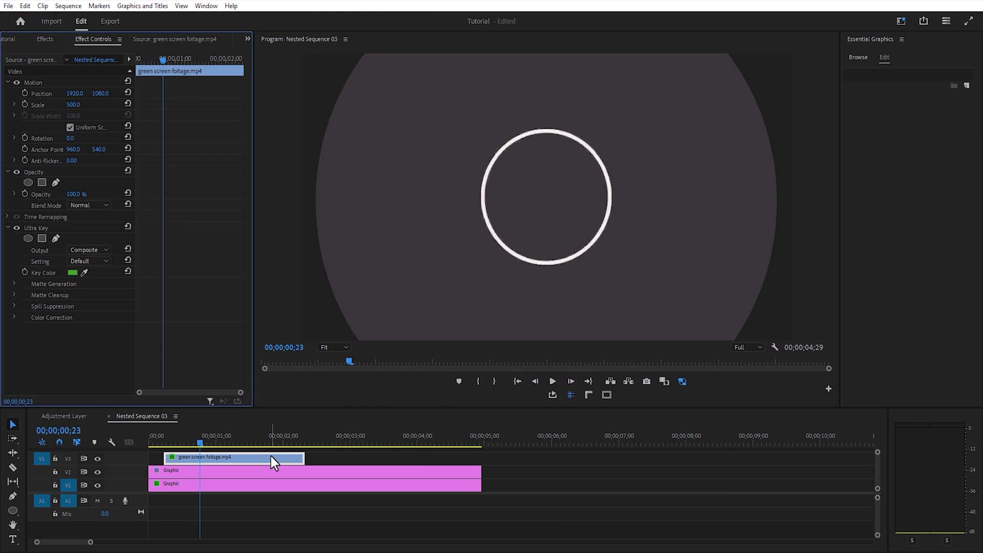
# Step: Set the green screen clip's speed to 300%
pyautogui.rightClick(271, 456)
pyautogui.click(325, 350)
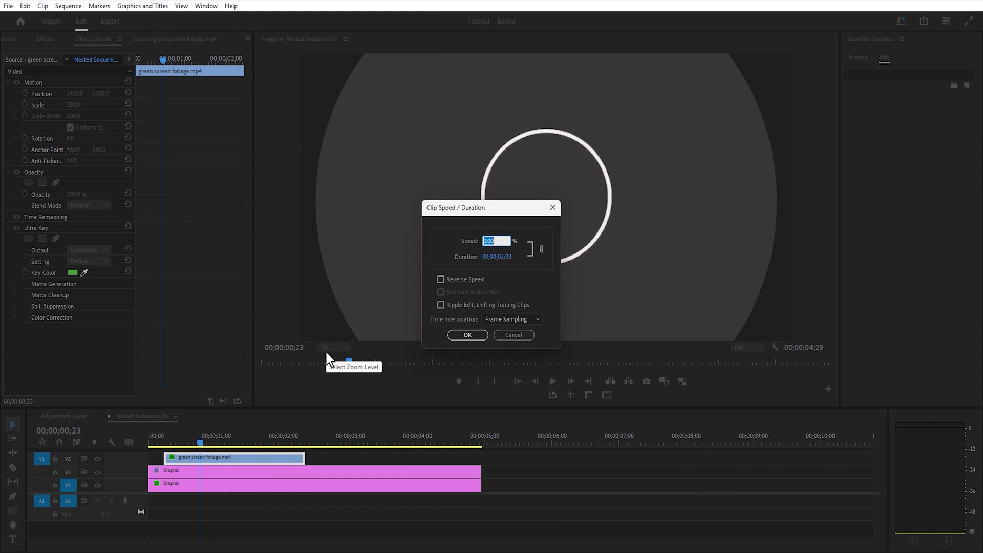
pyautogui.press('Return')
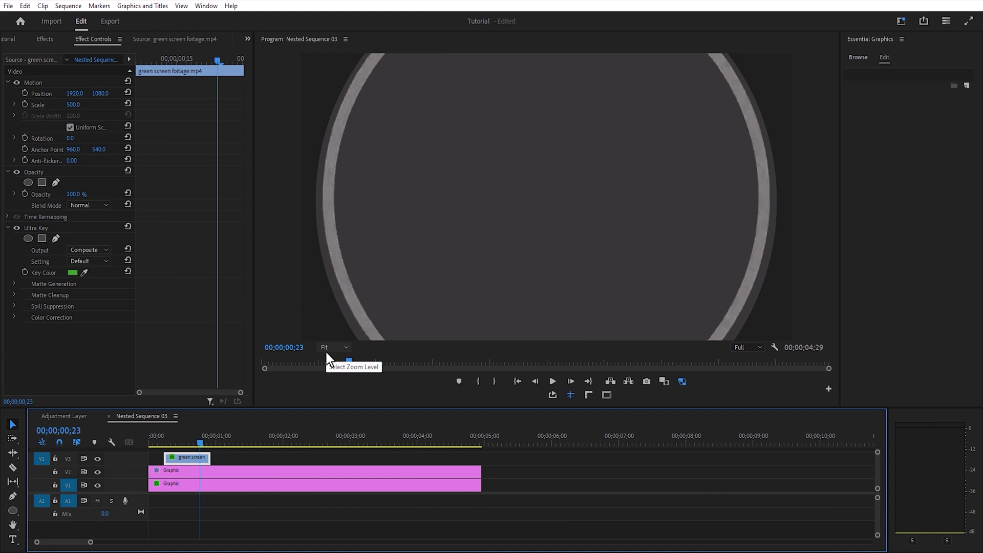
# Step: Play the Adjustment Layer sequence from the start to preview the ring around "10"
pyautogui.click(61, 416)
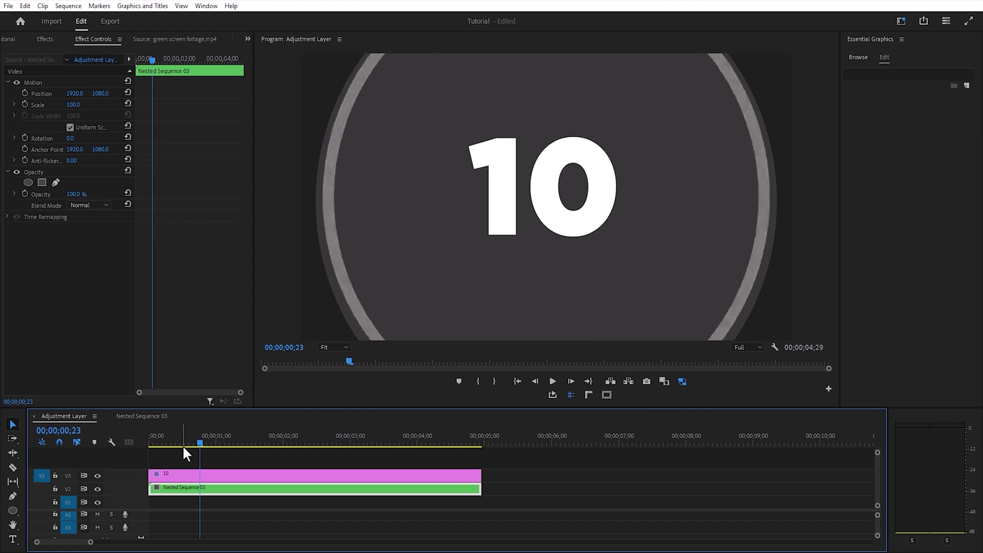
pyautogui.click(150, 445)
pyautogui.press('space')
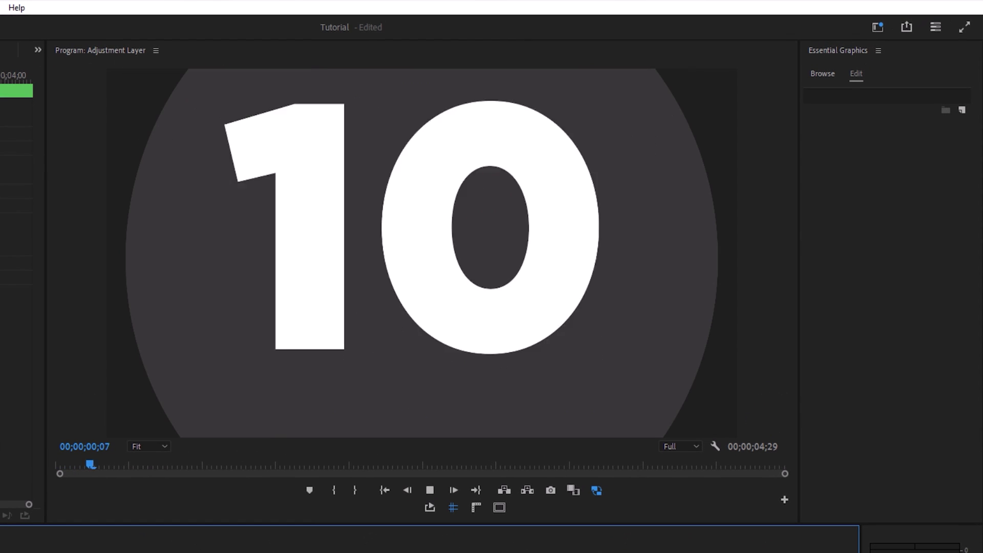
pyautogui.press('space')
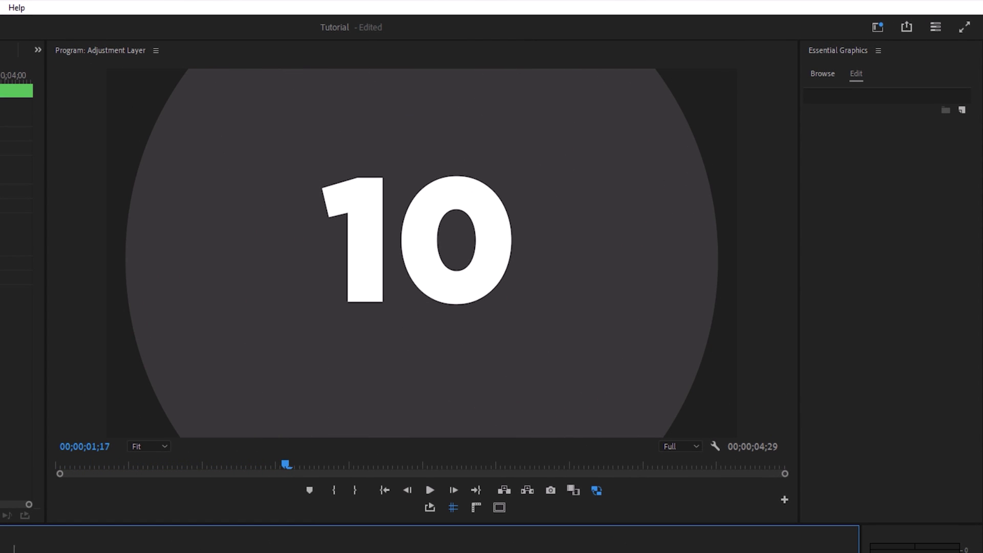
pyautogui.press('Home')
pyautogui.press('space')
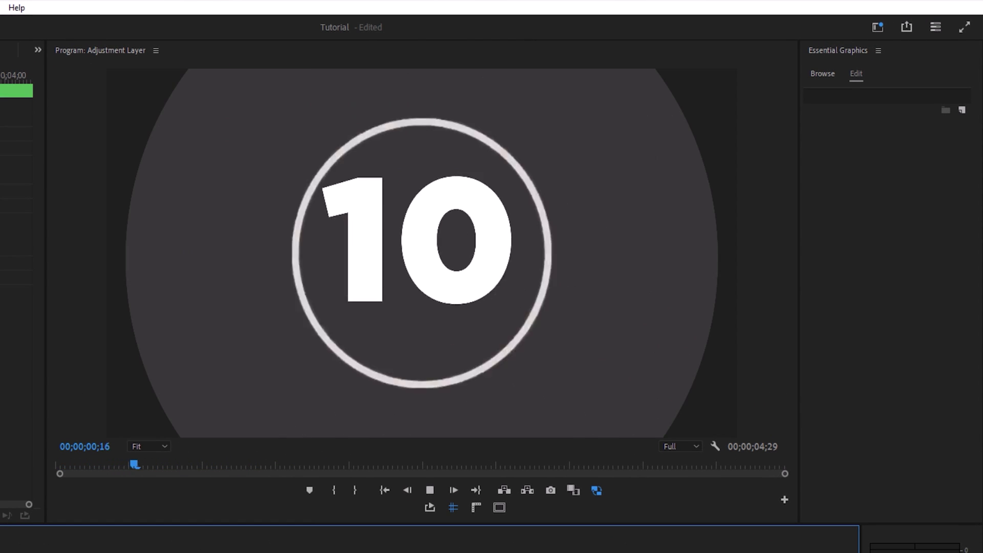
pyautogui.press('space')
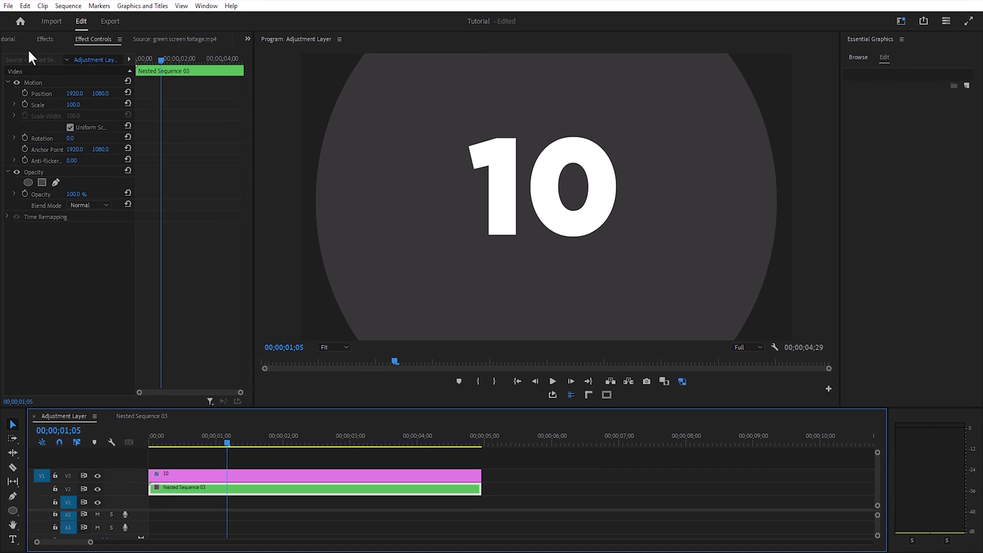
# Step: Place city clip "1" on V1 beneath Nested Sequence 03 and the "10" title
pyautogui.click(13, 38)
pyautogui.click(32, 171)
pyautogui.moveTo(57, 233); pyautogui.dragTo(142, 504)
pyautogui.click(177, 501)
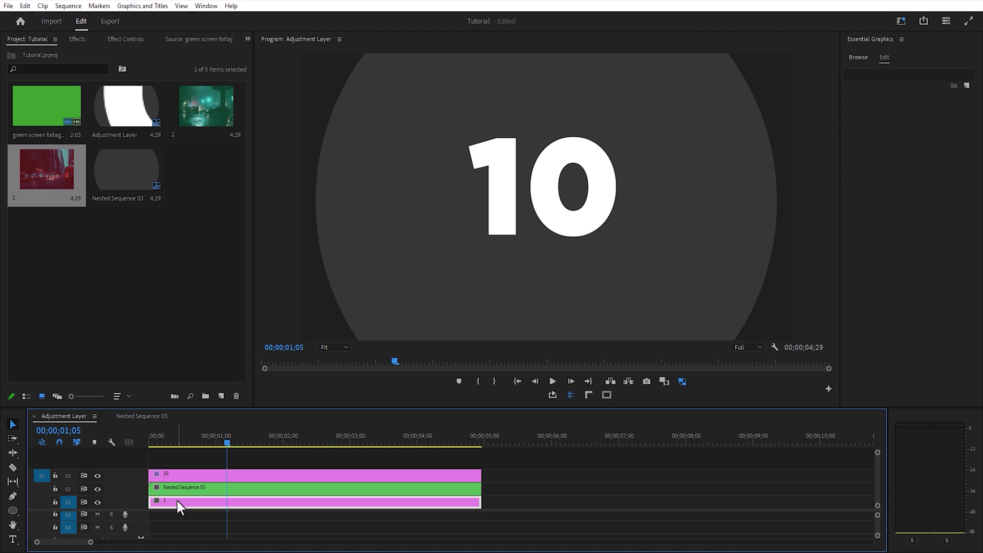
pyautogui.click(201, 491)
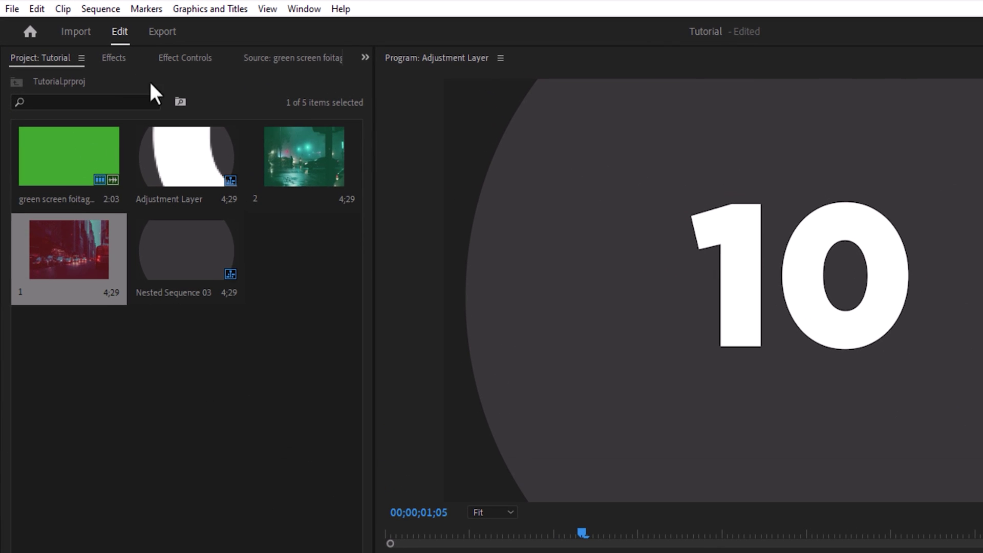
# Step: Apply the Radial Wipe effect to the Nested Sequence 03 clip
pyautogui.click(79, 40)
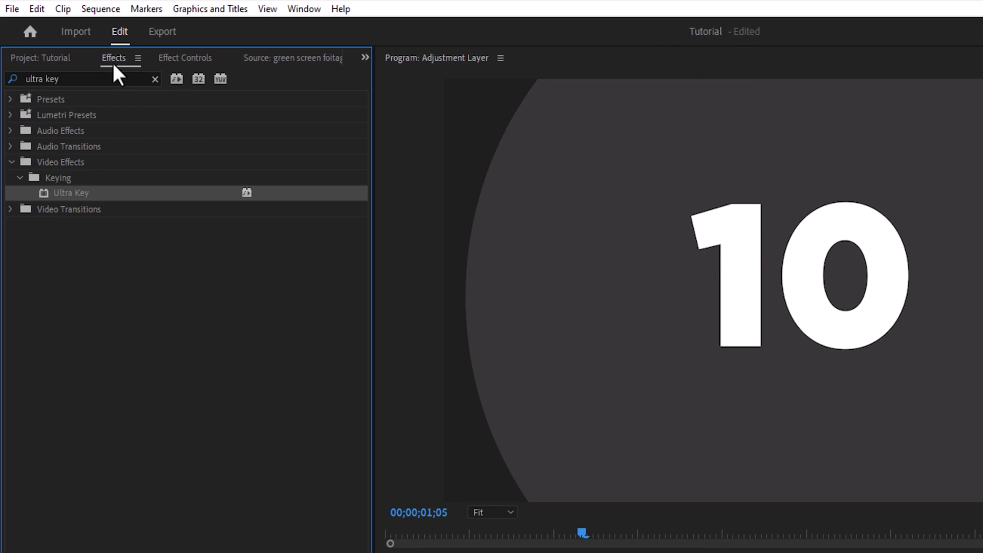
pyautogui.click(94, 54)
pyautogui.hotkey('ctrl', 'a')
pyautogui.press('BackSpace')
pyautogui.click(136, 79)
pyautogui.write('radial ')
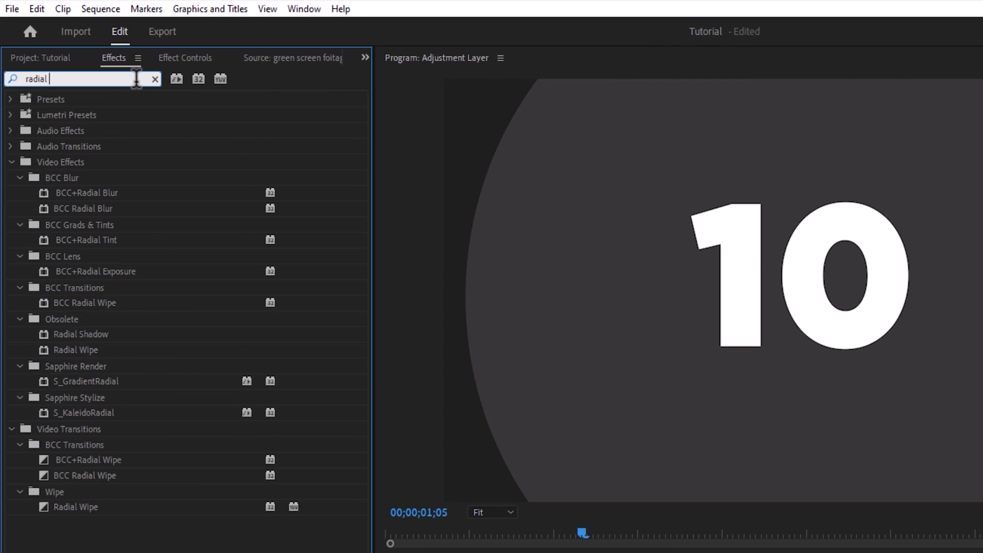
pyautogui.write('wipe')
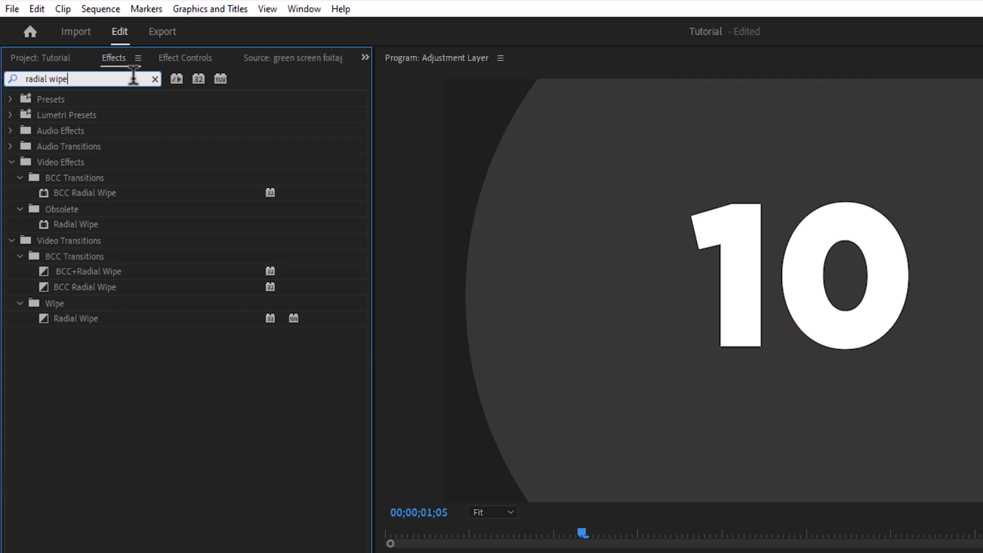
pyautogui.moveTo(86, 224); pyautogui.dragTo(220, 552)
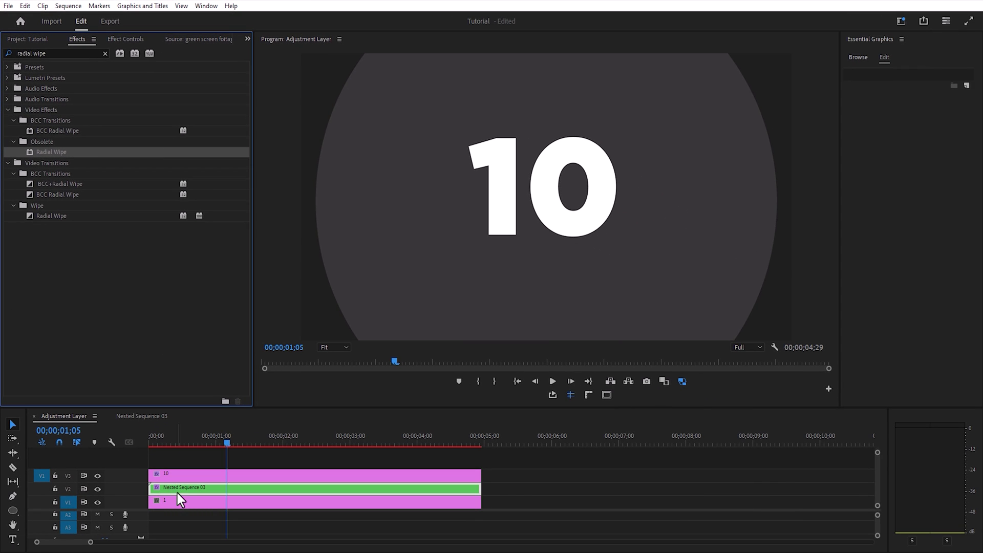
pyautogui.moveTo(177, 494); pyautogui.dragTo(172, 494)
# Step: Set Radial Wipe transition to 50% and keyframe Start Angle 60° to 90° at frame 10
pyautogui.click(121, 40)
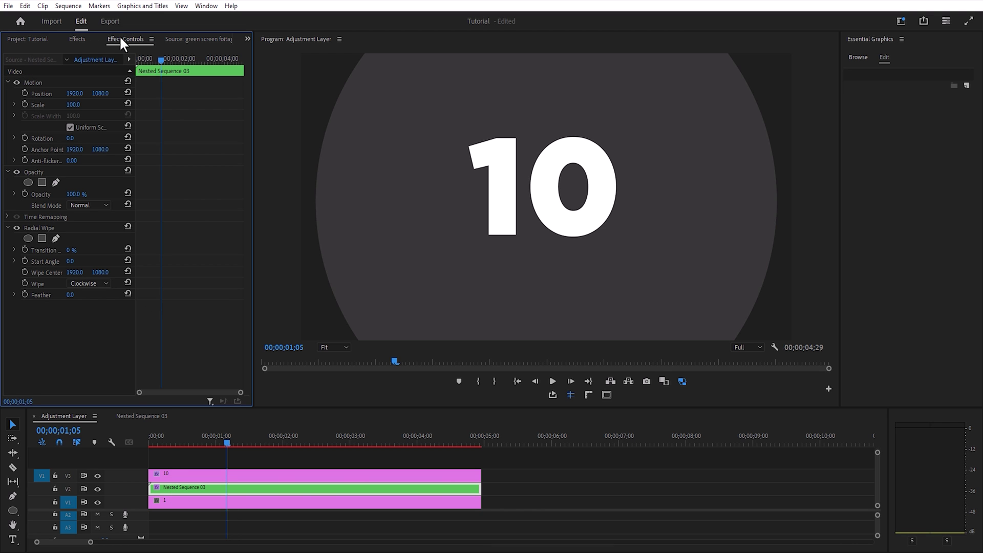
pyautogui.moveTo(229, 441); pyautogui.dragTo(147, 443)
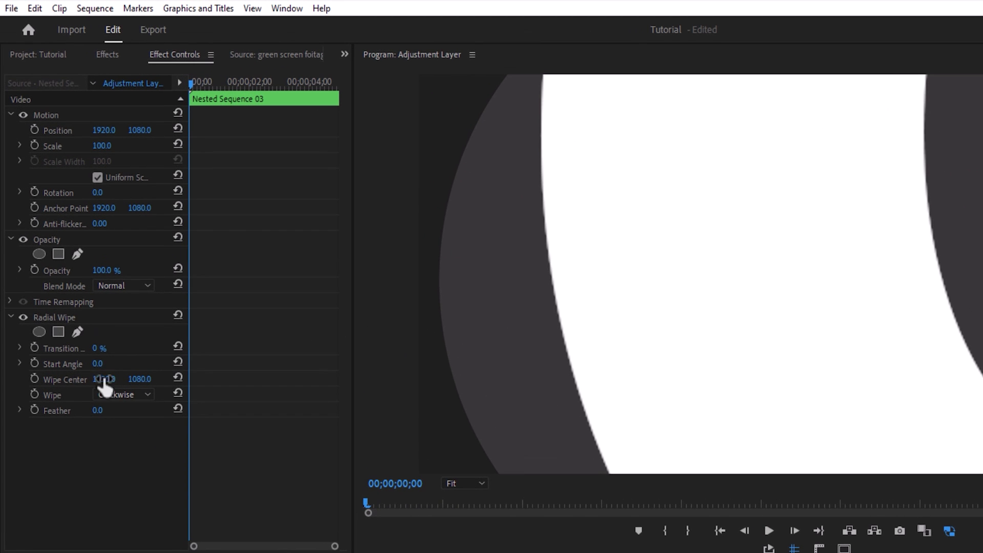
pyautogui.click(70, 253)
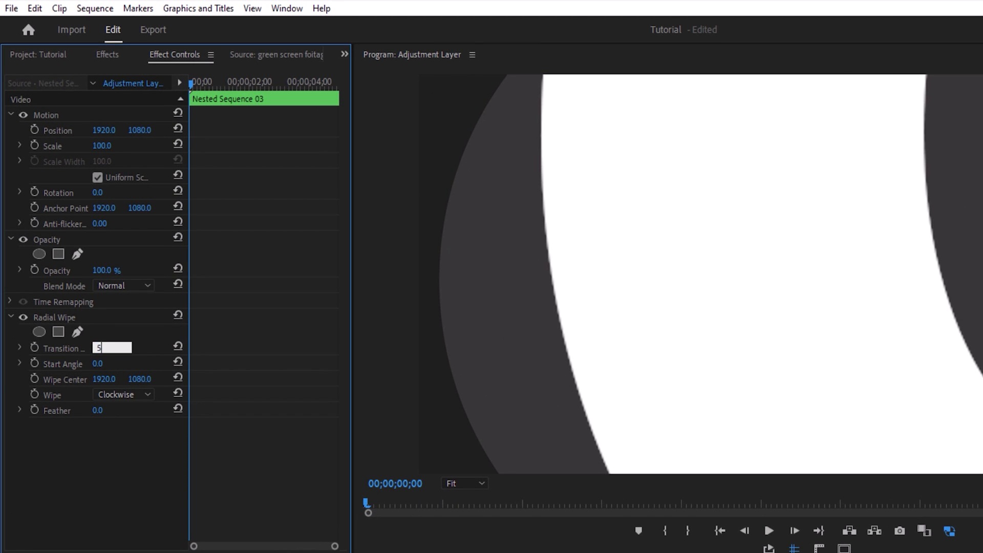
pyautogui.press('Return')
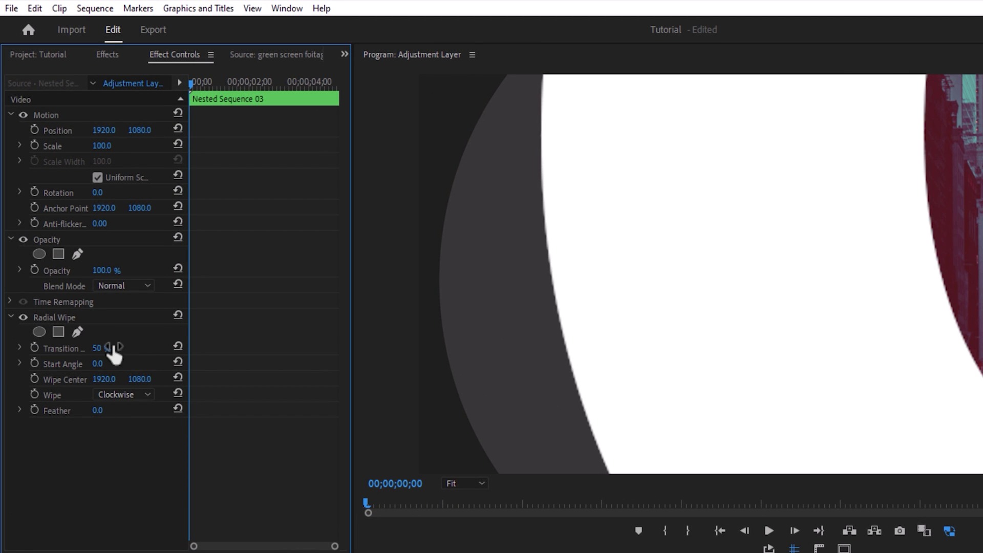
pyautogui.click(34, 364)
pyautogui.click(98, 364)
pyautogui.press('Return')
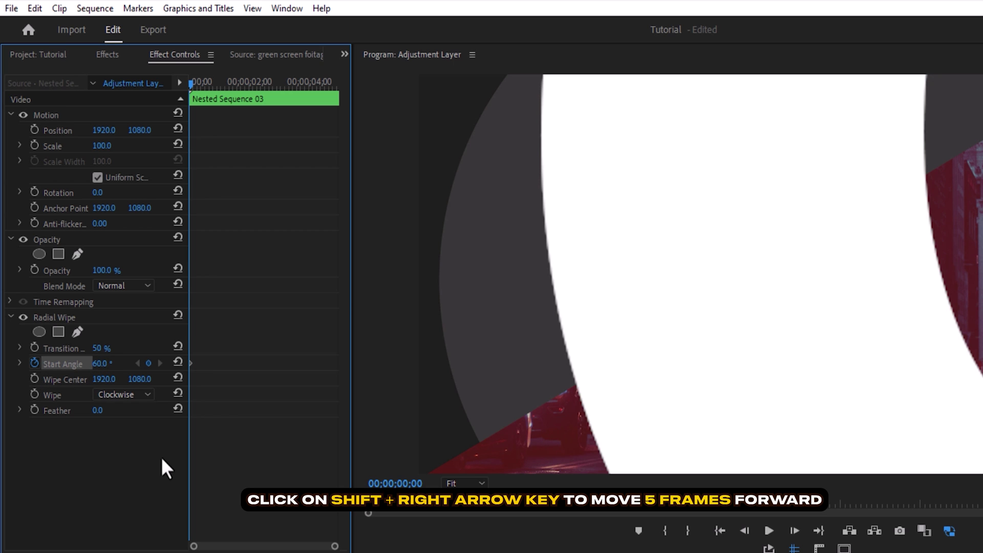
pyautogui.hotkey('shift', 'Right')
pyautogui.hotkey('shift', 'Right')
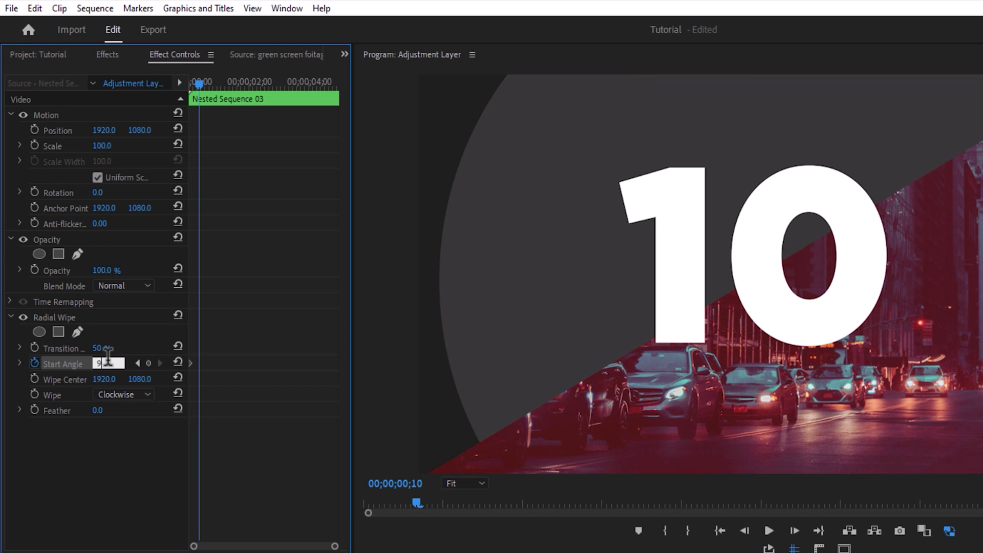
pyautogui.press('Return')
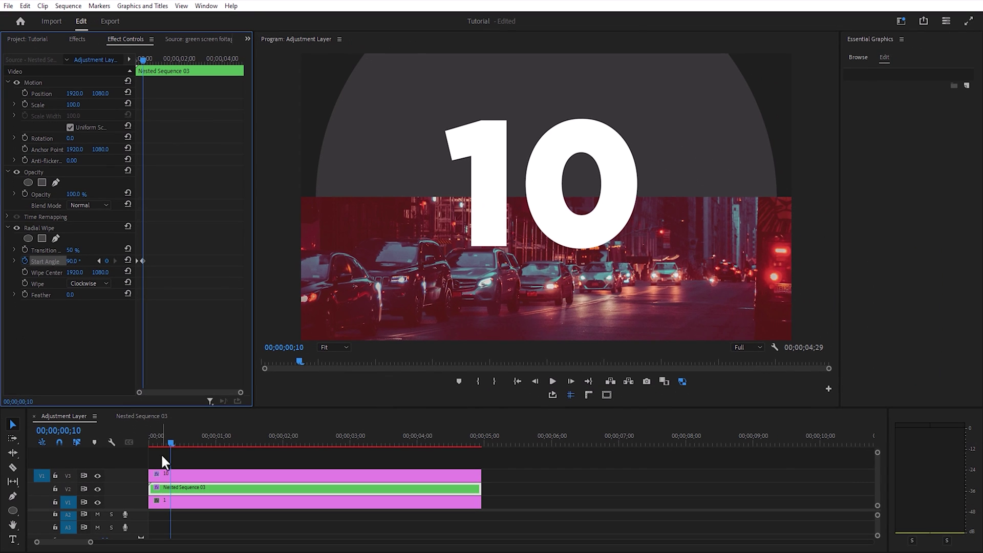
# Step: Preview the radial wipe animation from the start of the sequence
pyautogui.moveTo(170, 439); pyautogui.dragTo(145, 444)
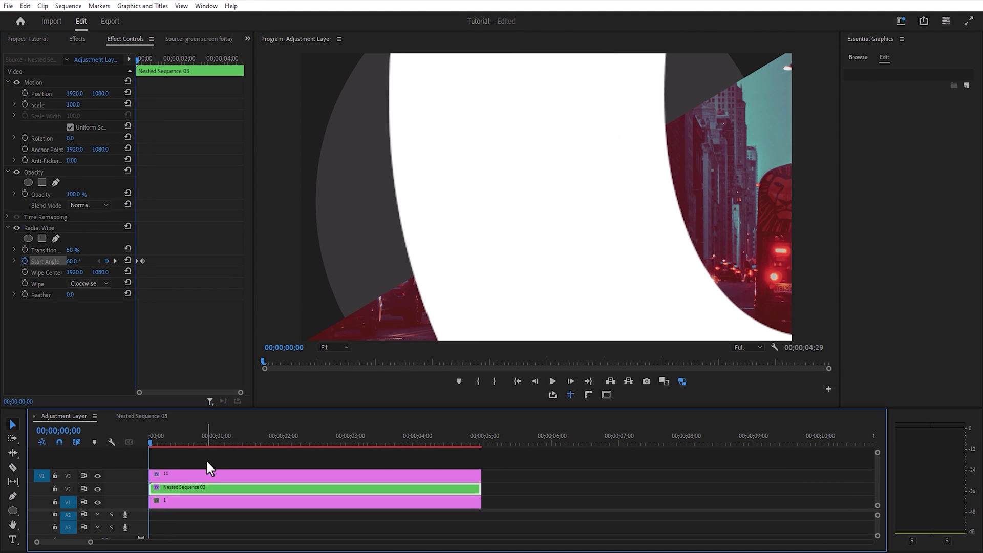
pyautogui.press('space')
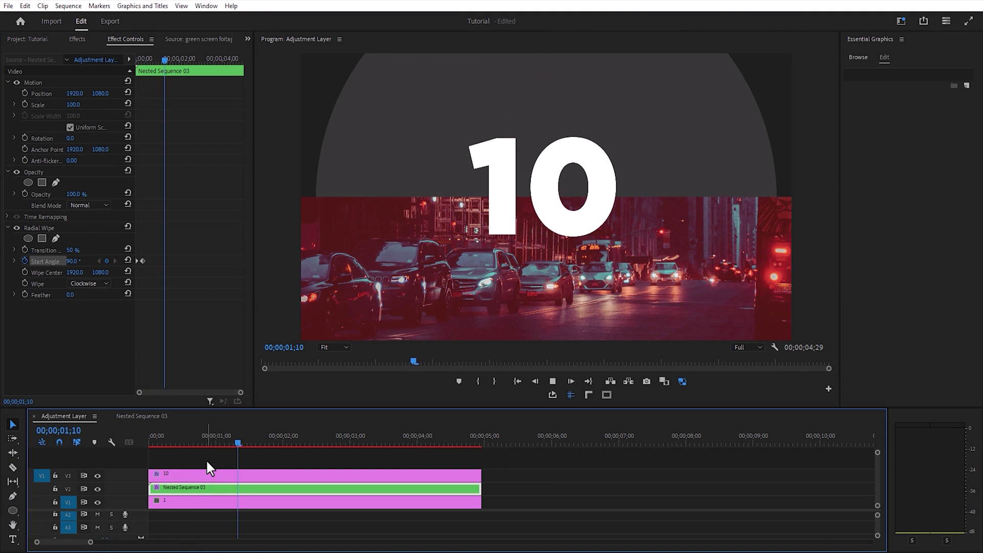
pyautogui.moveTo(245, 444); pyautogui.dragTo(154, 454)
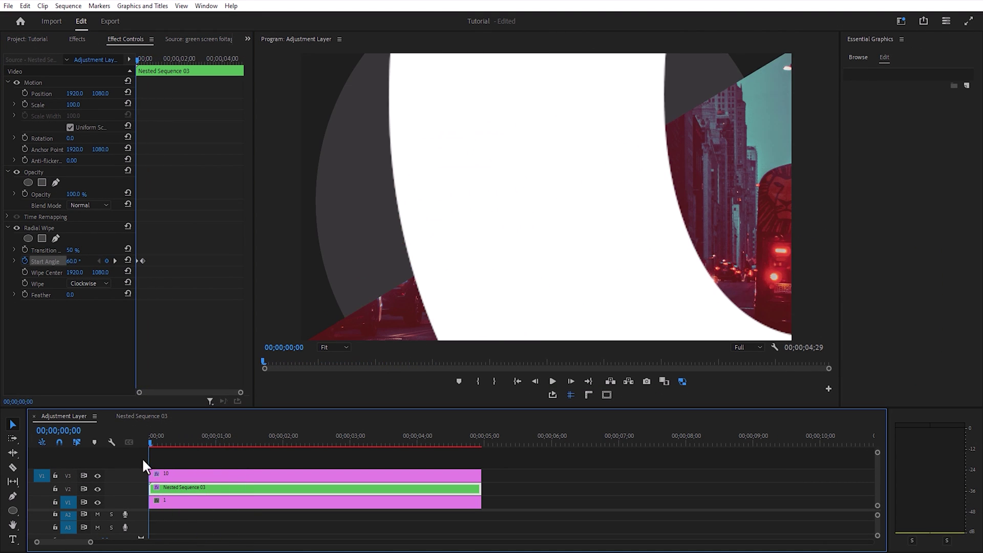
pyautogui.press('space')
pyautogui.press('space')
pyautogui.click(194, 473)
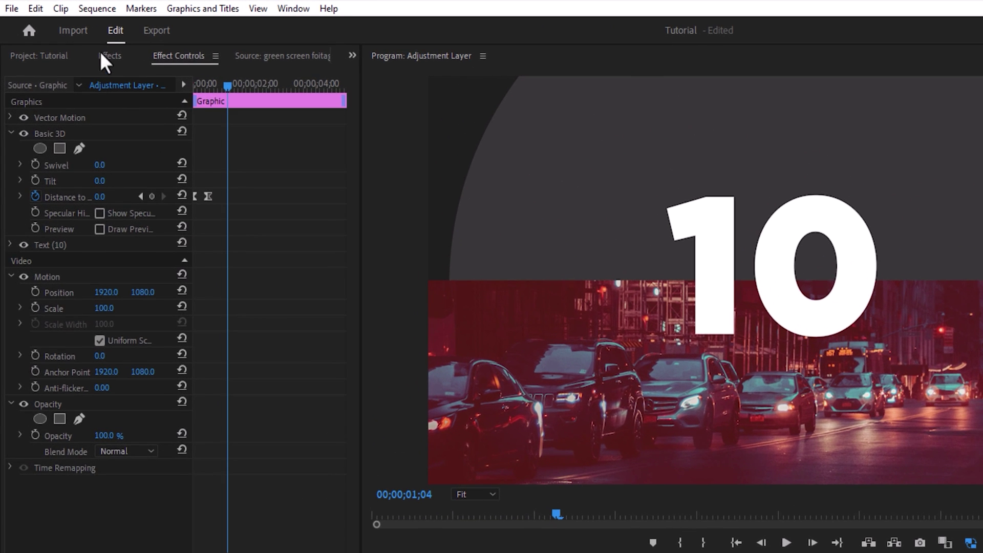
# Step: Find Drop Shadow in Effects and apply it to the 10 title clip
pyautogui.click(107, 56)
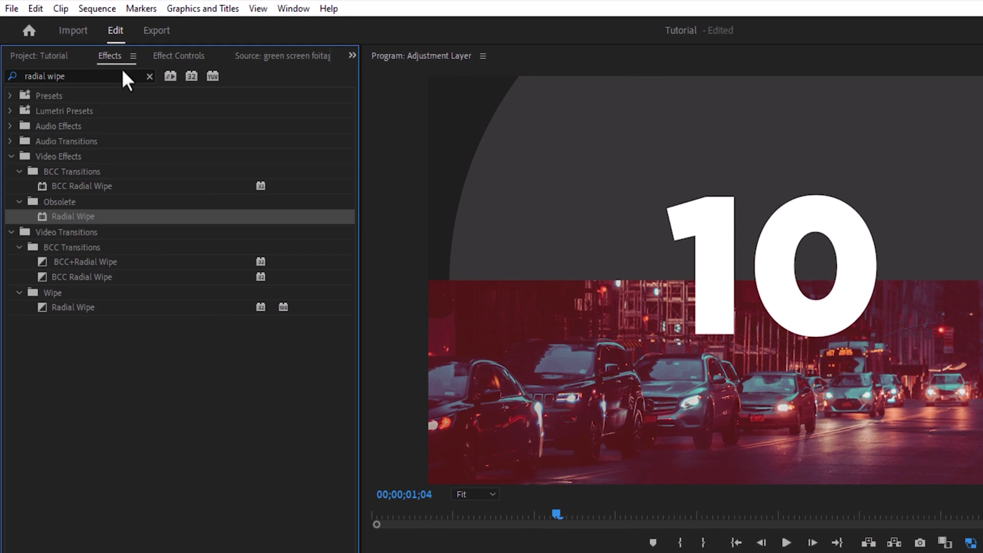
pyautogui.click(150, 75)
pyautogui.write('drop shadow')
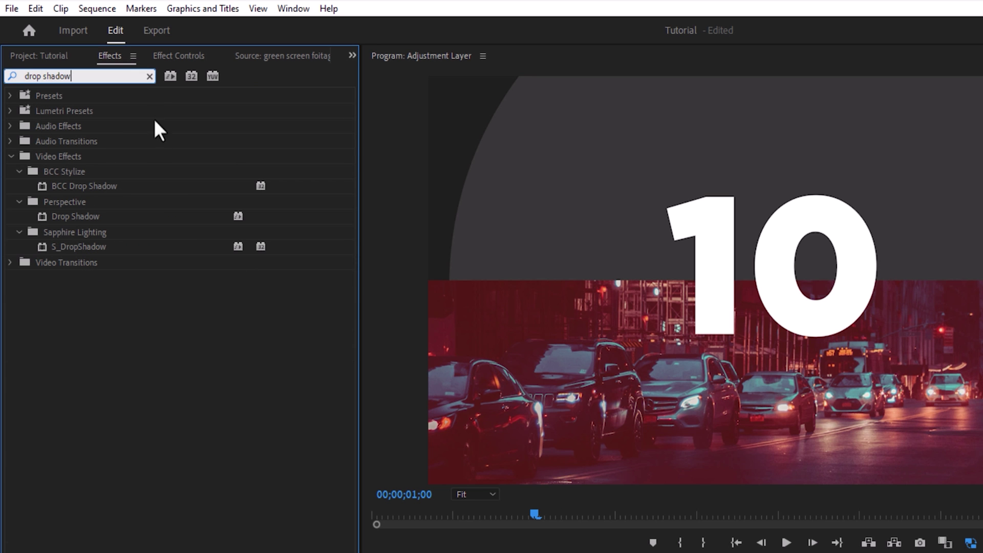
pyautogui.moveTo(76, 217); pyautogui.dragTo(282, 552)
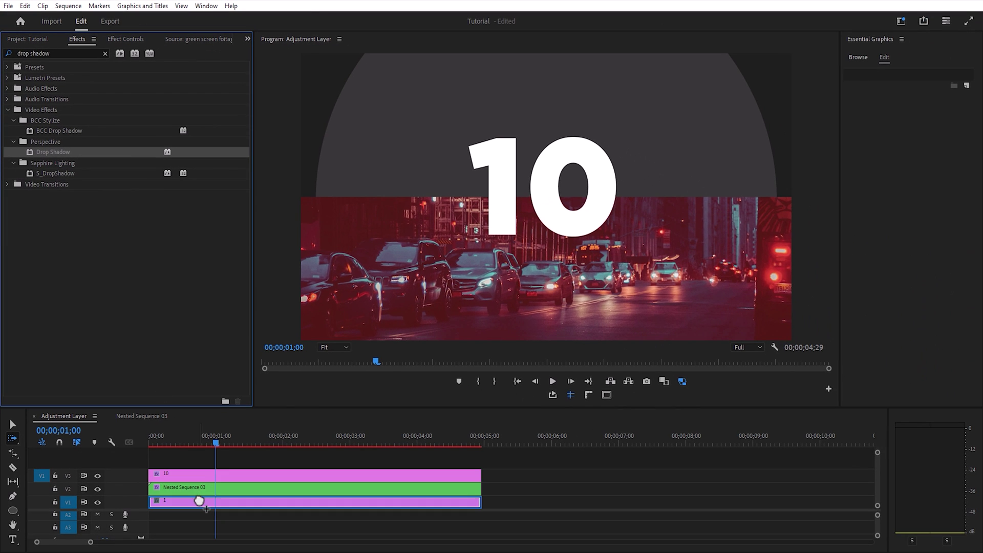
pyautogui.moveTo(200, 501); pyautogui.dragTo(196, 482)
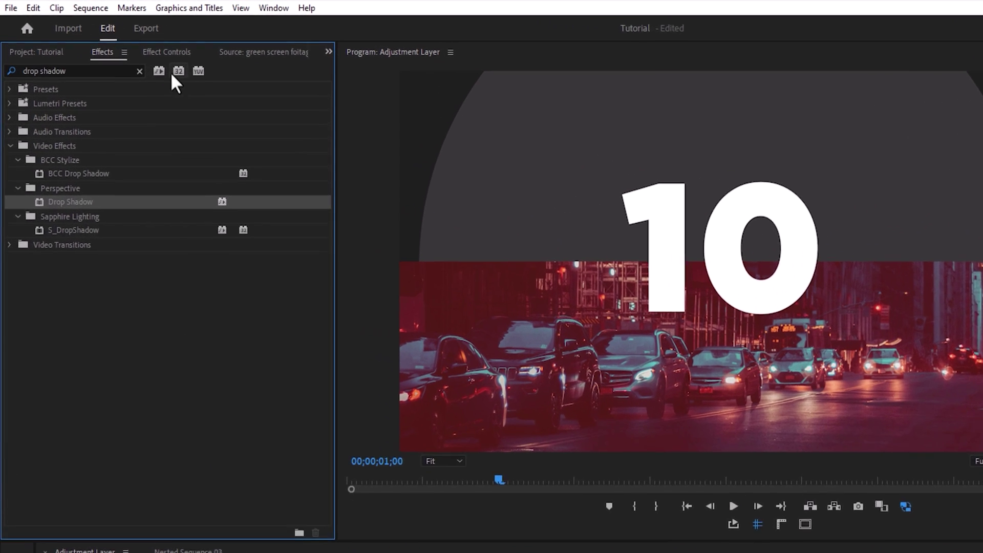
# Step: Set the title's drop shadow direction to 316° and distance to 325
pyautogui.click(130, 41)
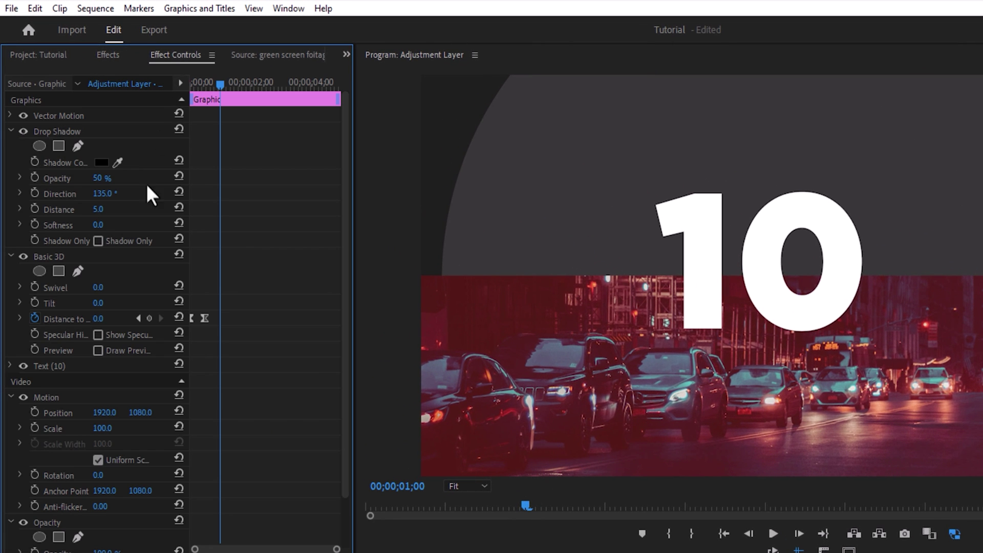
pyautogui.click(103, 194)
pyautogui.press('Return')
pyautogui.click(98, 210)
pyautogui.press('Return')
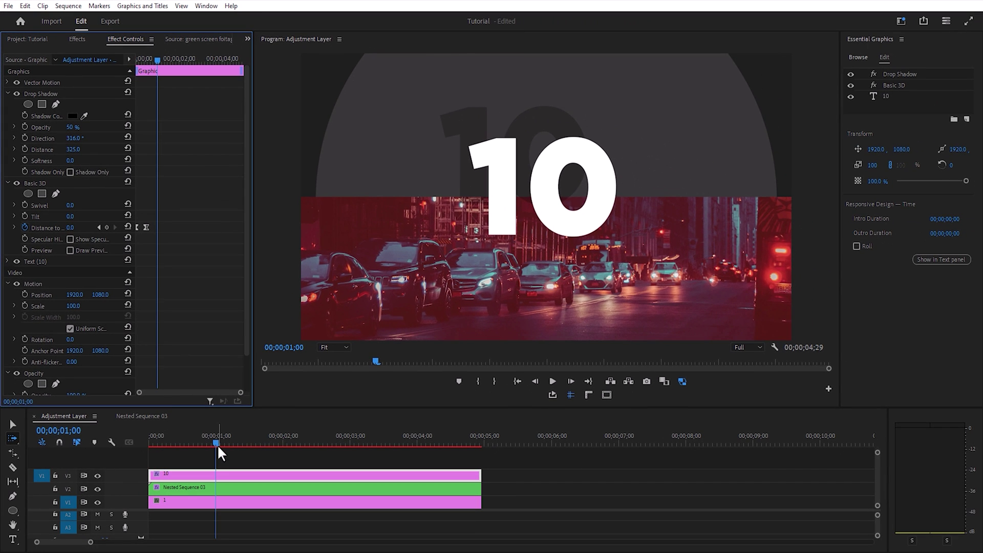
pyautogui.moveTo(216, 443); pyautogui.dragTo(151, 443)
pyautogui.press('space')
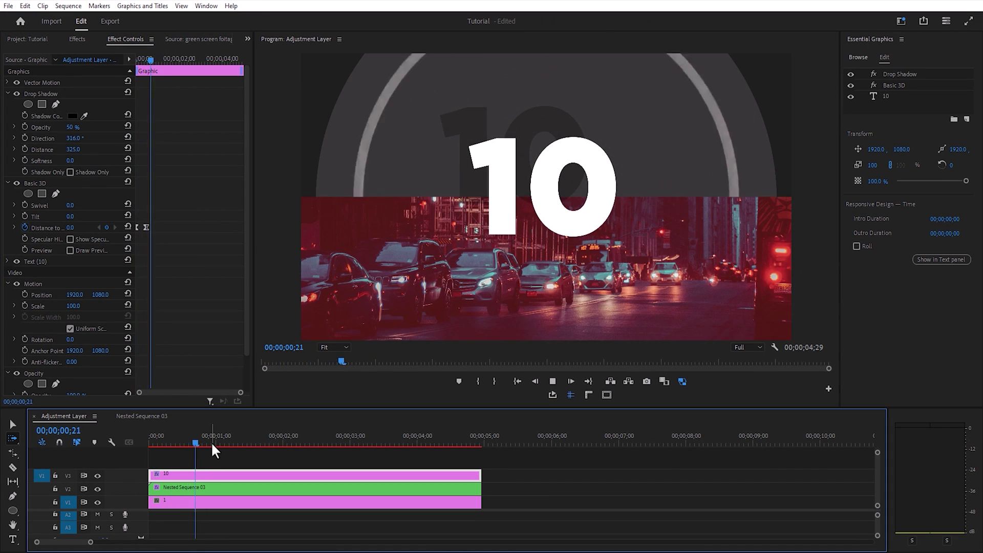
pyautogui.press('space')
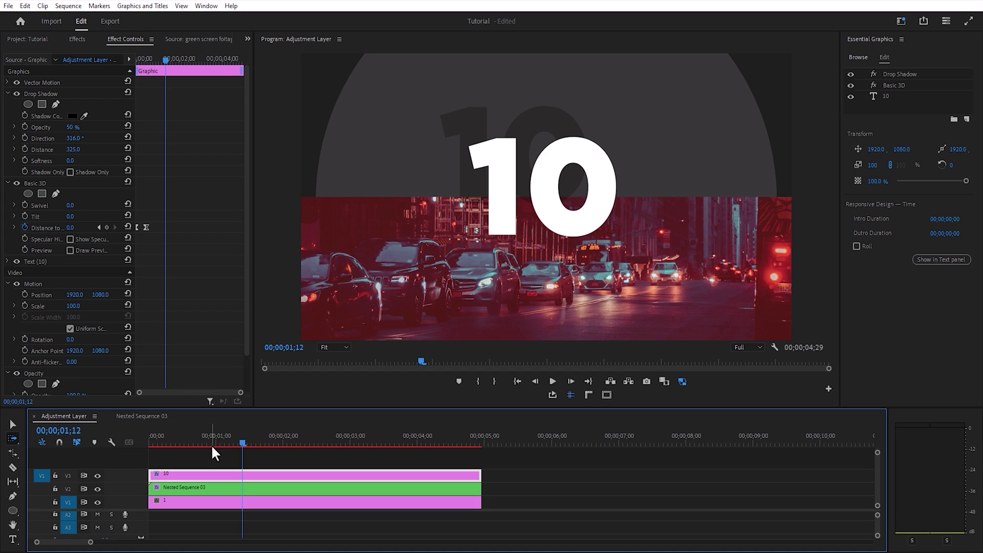
pyautogui.press('v')
pyautogui.click(215, 440)
pyautogui.moveTo(231, 458); pyautogui.dragTo(242, 516)
# Step: Ripple-trim the three stacked clips to one second and duplicate them right after the originals
pyautogui.press('w')
pyautogui.moveTo(215, 441); pyautogui.dragTo(150, 447)
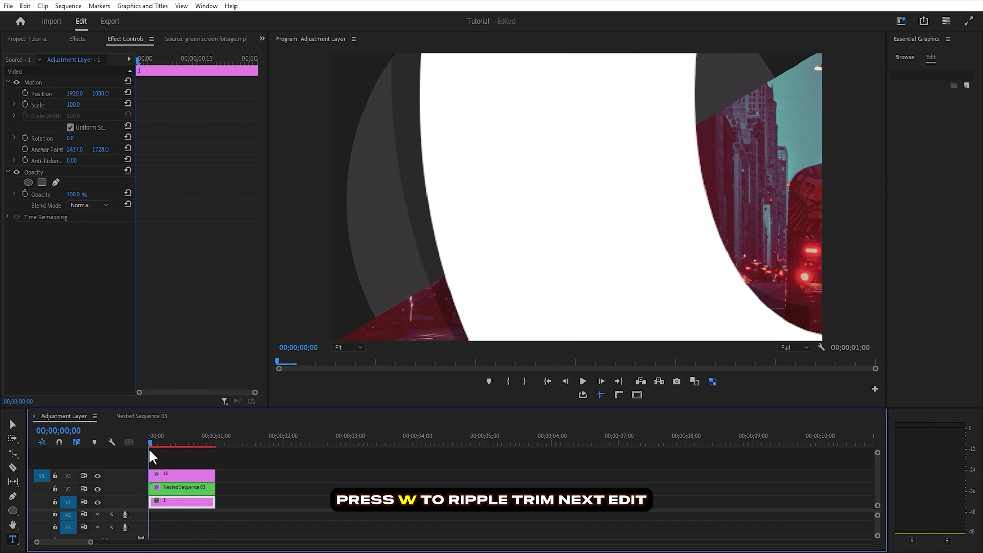
pyautogui.moveTo(229, 459); pyautogui.dragTo(176, 515)
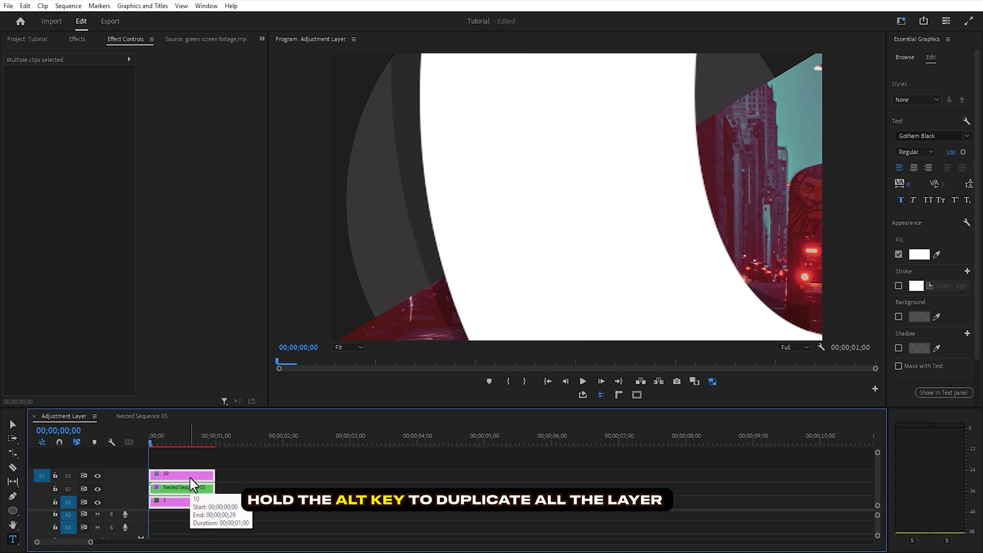
pyautogui.moveTo(190, 478); pyautogui.dragTo(235, 475)
pyautogui.moveTo(155, 441); pyautogui.dragTo(235, 449)
pyautogui.click(245, 477)
# Step: Retype the duplicated title's text as 9
pyautogui.click(553, 226)
pyautogui.doubleClick(553, 225)
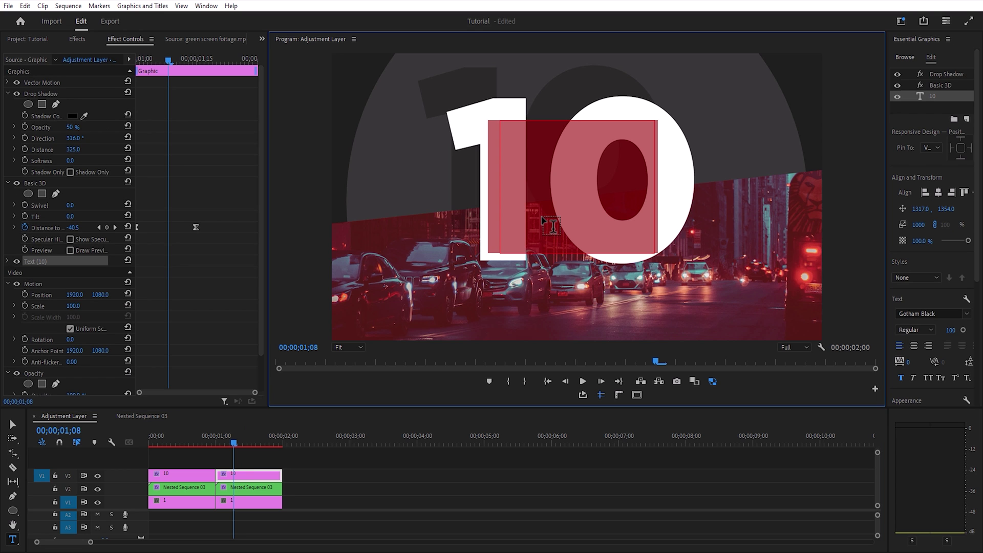
pyautogui.write('9')
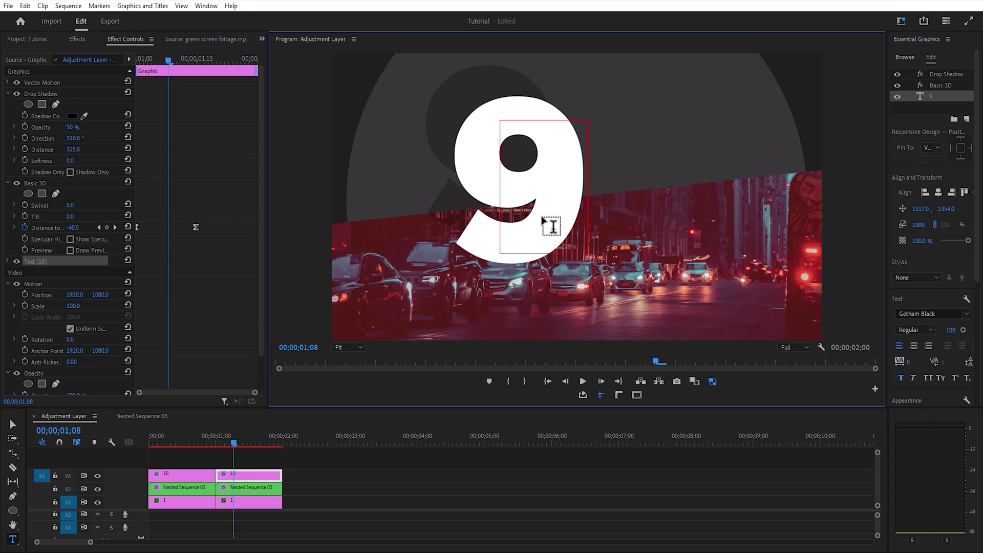
# Step: Centre the 9 horizontally and swing its drop shadow toward the upper right
pyautogui.click(13, 425)
pyautogui.moveTo(553, 237); pyautogui.dragTo(587, 244)
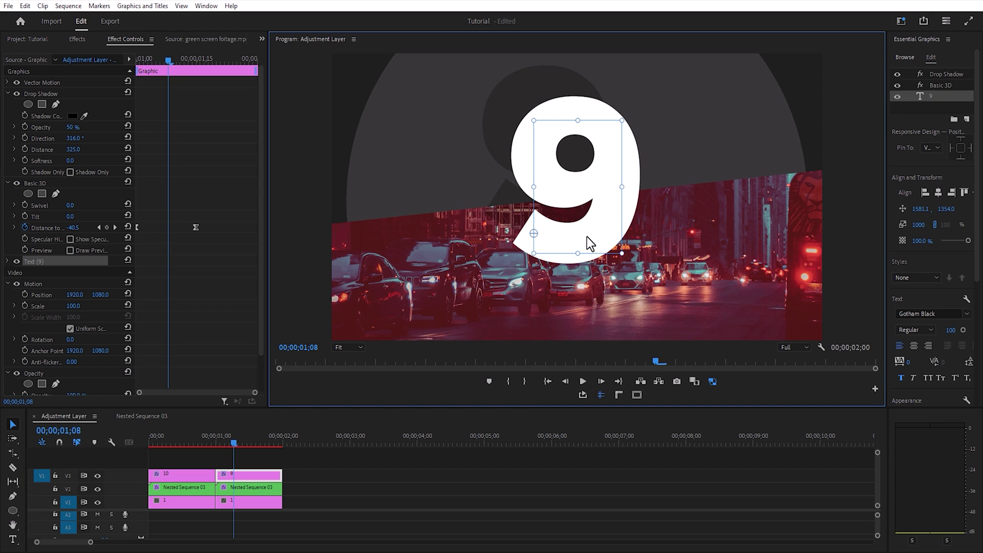
pyautogui.click(938, 192)
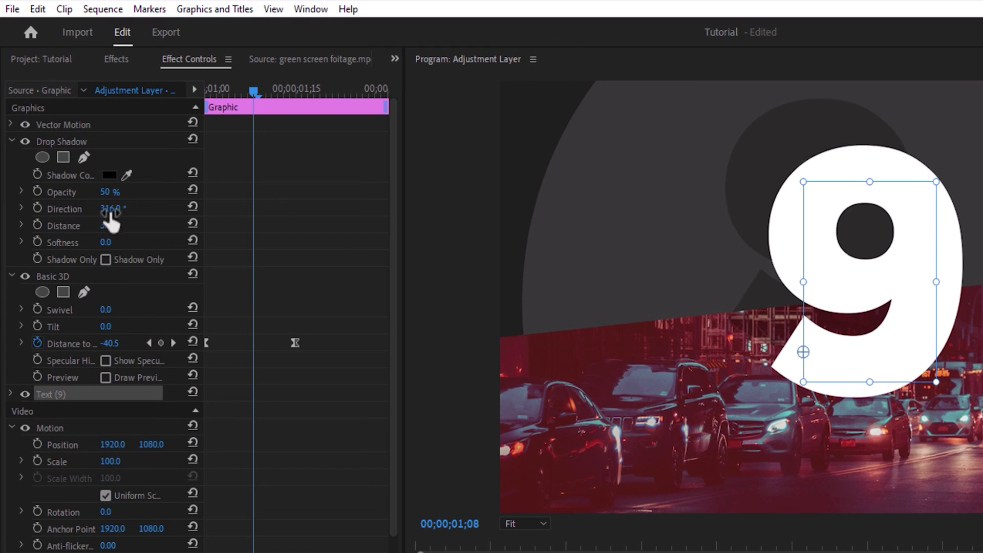
pyautogui.moveTo(111, 210)
pyautogui.mouseDown()
pyautogui.moveTo(157, 210)
pyautogui.moveTo(93, 209)
pyautogui.mouseUp()
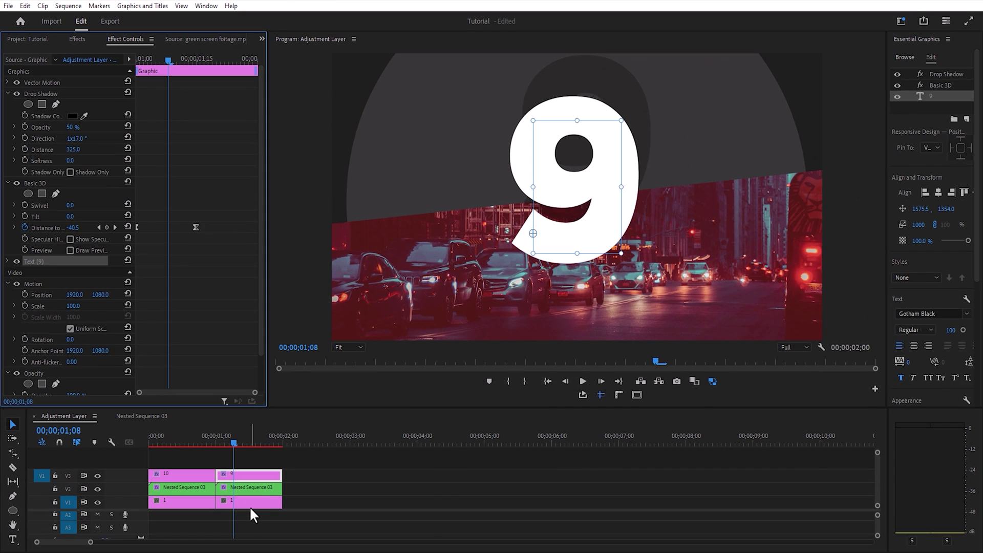
# Step: Replace the old V1 background at 1 second with green city clip 2
pyautogui.click(248, 503)
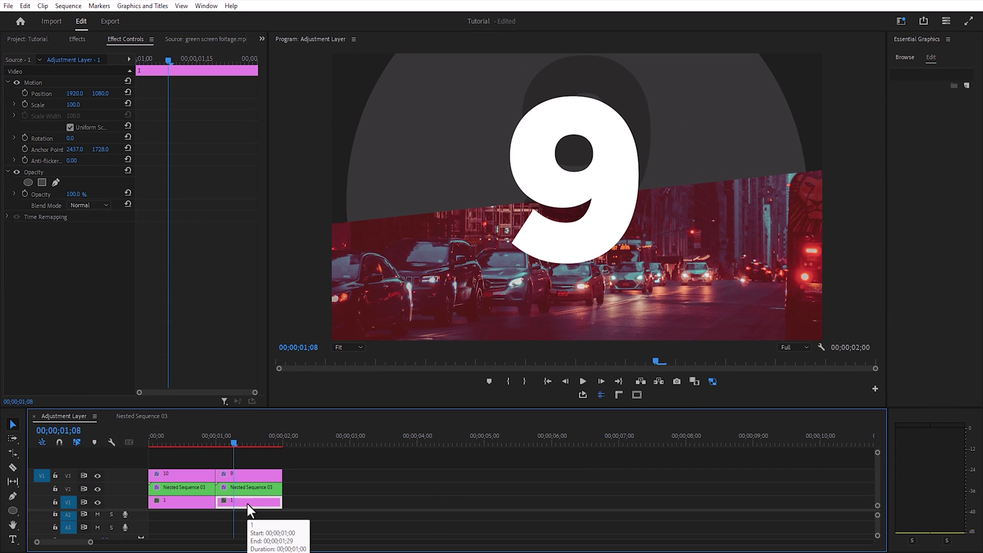
pyautogui.press('Delete')
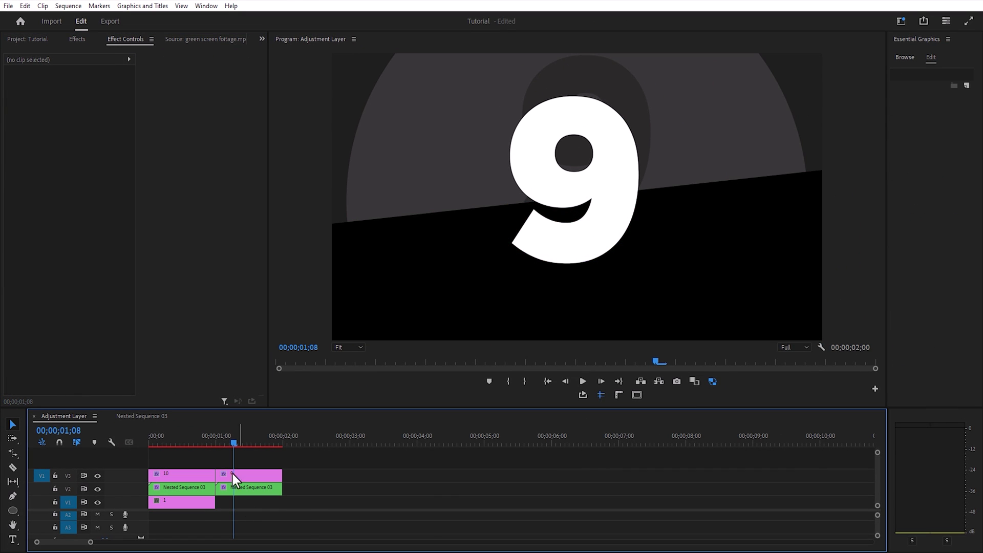
pyautogui.click(38, 41)
pyautogui.moveTo(218, 108); pyautogui.dragTo(234, 504)
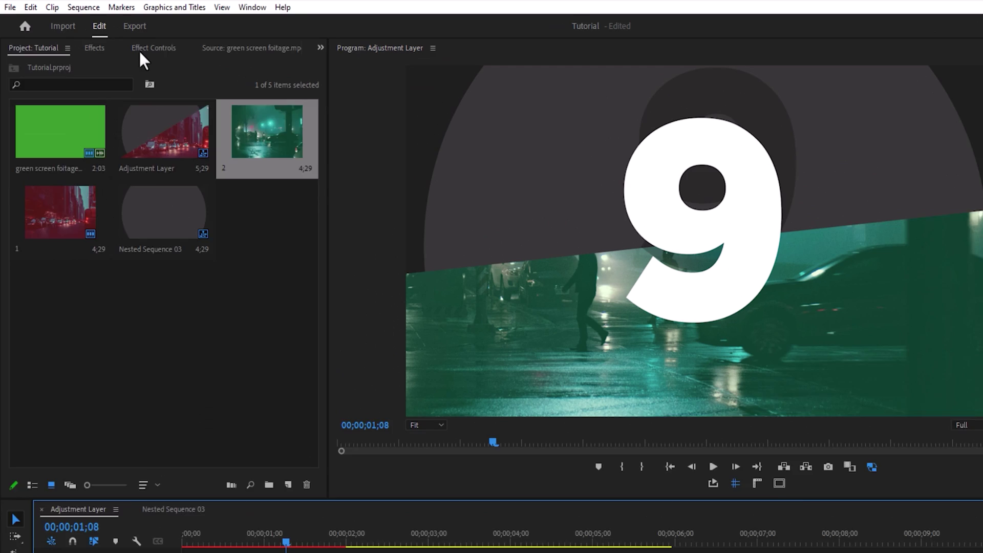
# Step: Keyframe the Radial Wipe start angle from 90° to 120°
pyautogui.click(115, 41)
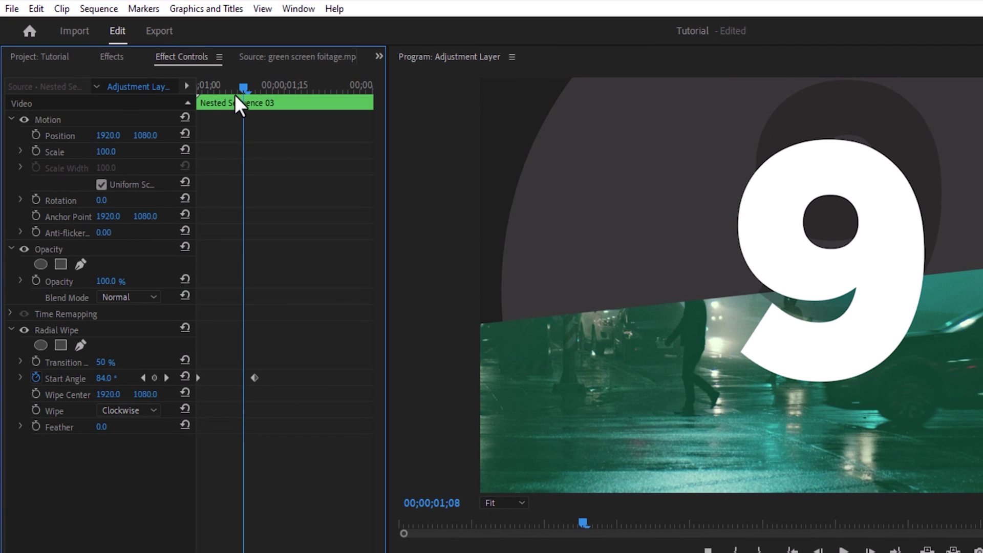
pyautogui.press('Up')
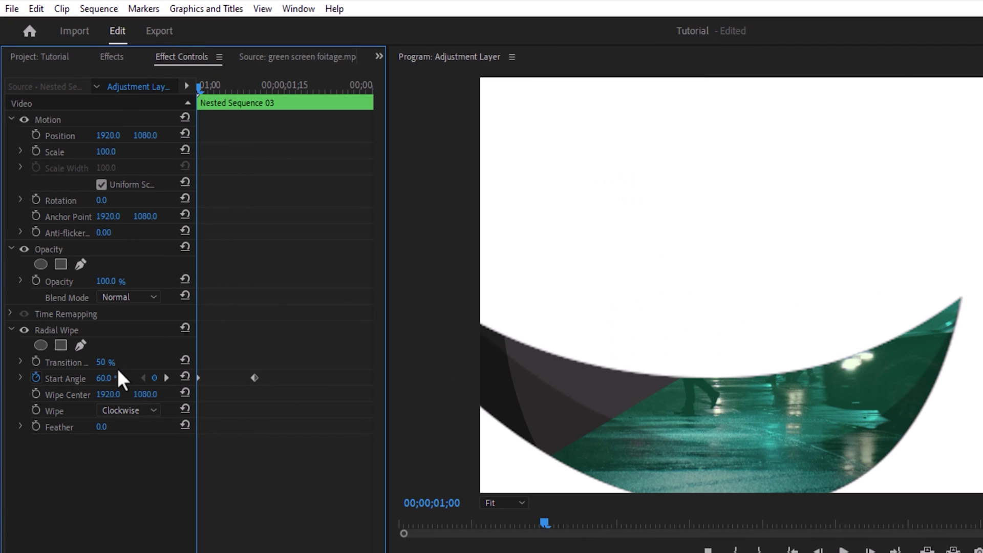
pyautogui.click(104, 378)
pyautogui.press('Return')
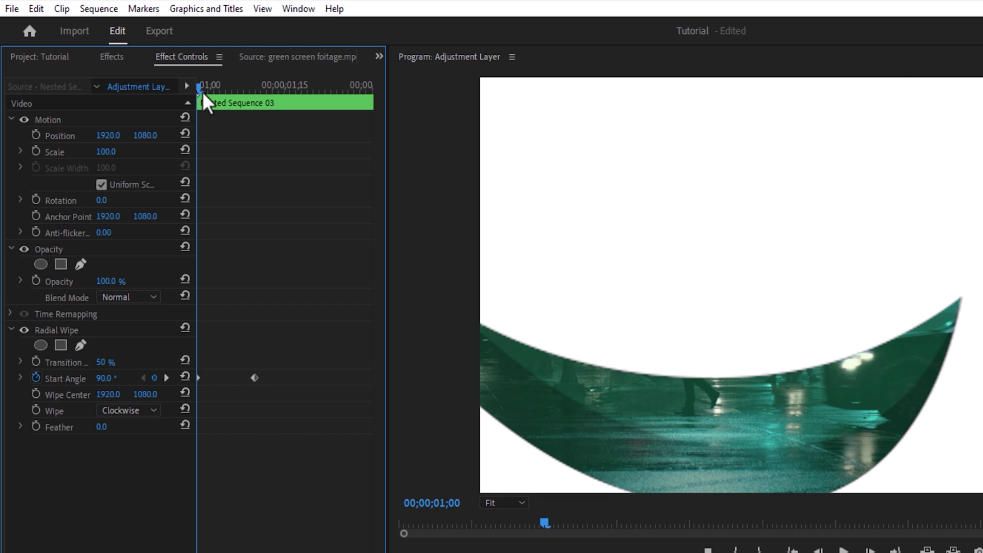
pyautogui.moveTo(202, 92); pyautogui.dragTo(251, 93)
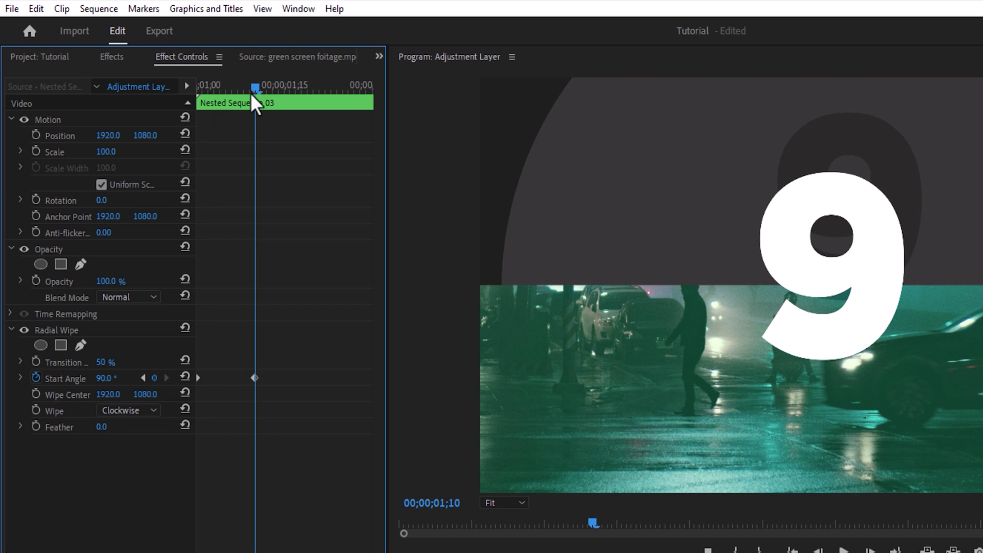
pyautogui.click(106, 380)
pyautogui.press('Return')
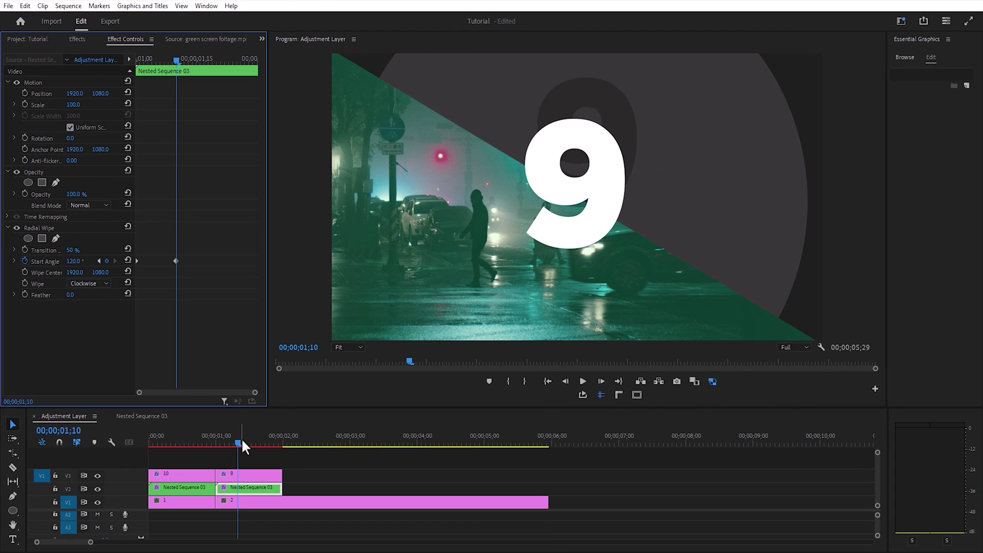
# Step: Trim clip 2 to end at 2 seconds and play back the countdown
pyautogui.moveTo(238, 441); pyautogui.dragTo(150, 453)
pyautogui.press('w')
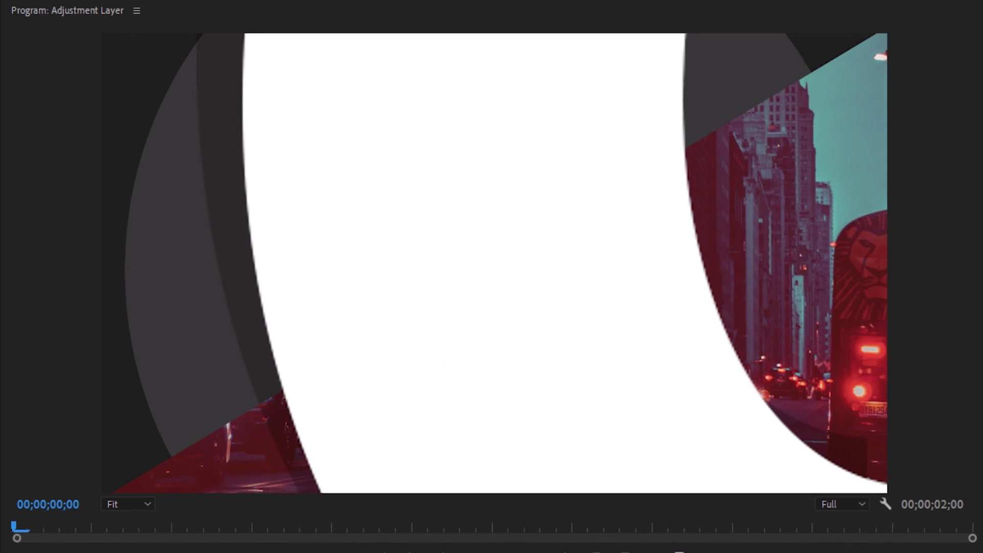
pyautogui.press('space')
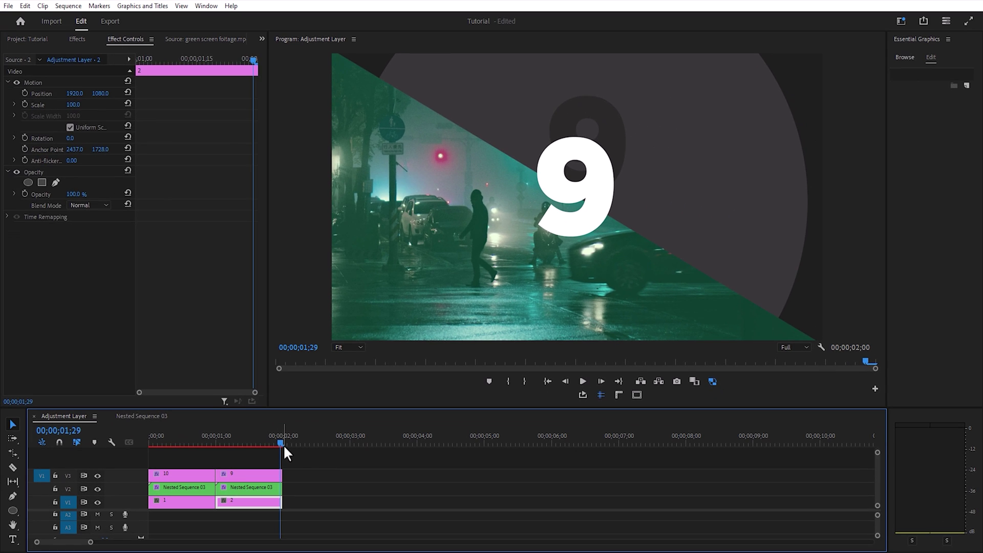
# Step: Create a new adjustment layer and place it on V4 at the sequence start
pyautogui.moveTo(284, 445); pyautogui.dragTo(276, 467)
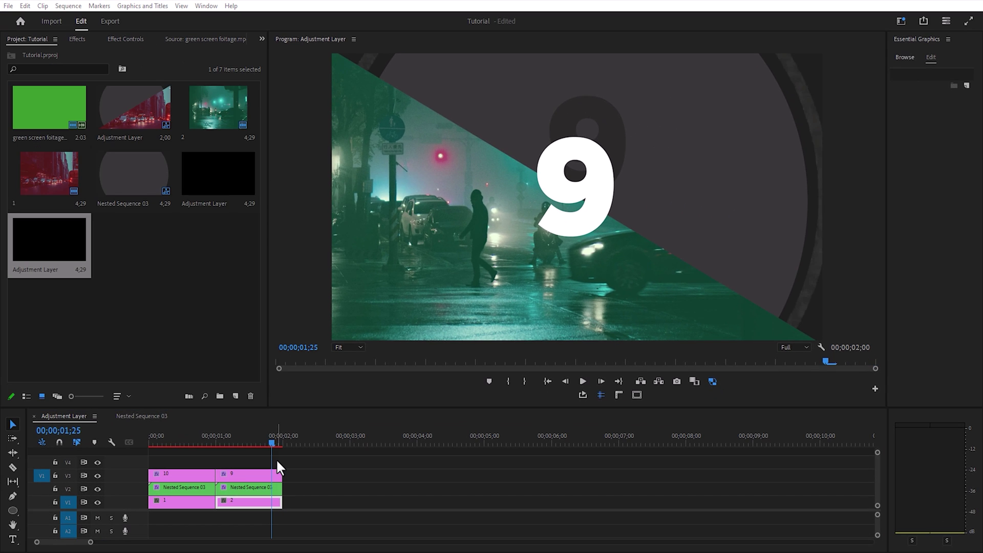
pyautogui.rightClick(166, 285)
pyautogui.moveTo(201, 329)
pyautogui.click(313, 366)
pyautogui.click(516, 313)
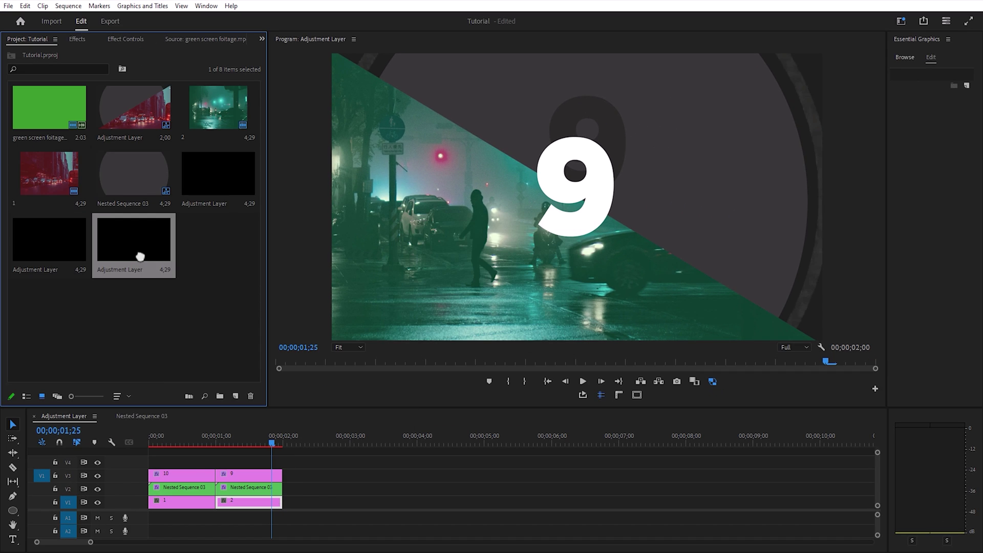
pyautogui.moveTo(157, 301); pyautogui.dragTo(153, 458)
# Step: Cut the adjustment layer at 1 second and select its first piece
pyautogui.moveTo(272, 442); pyautogui.dragTo(220, 445)
pyautogui.press('c')
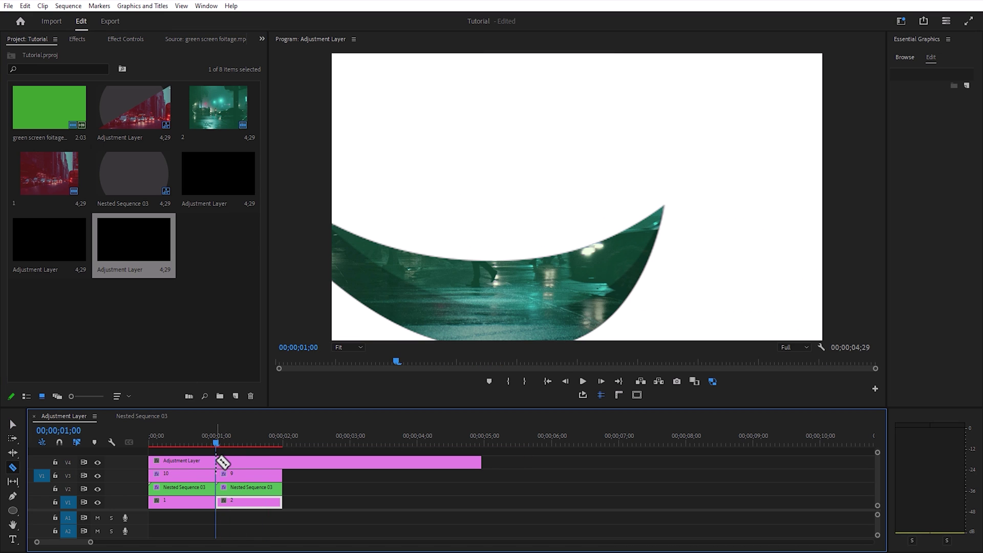
pyautogui.press('v')
pyautogui.moveTo(216, 440); pyautogui.dragTo(170, 434)
pyautogui.click(182, 459)
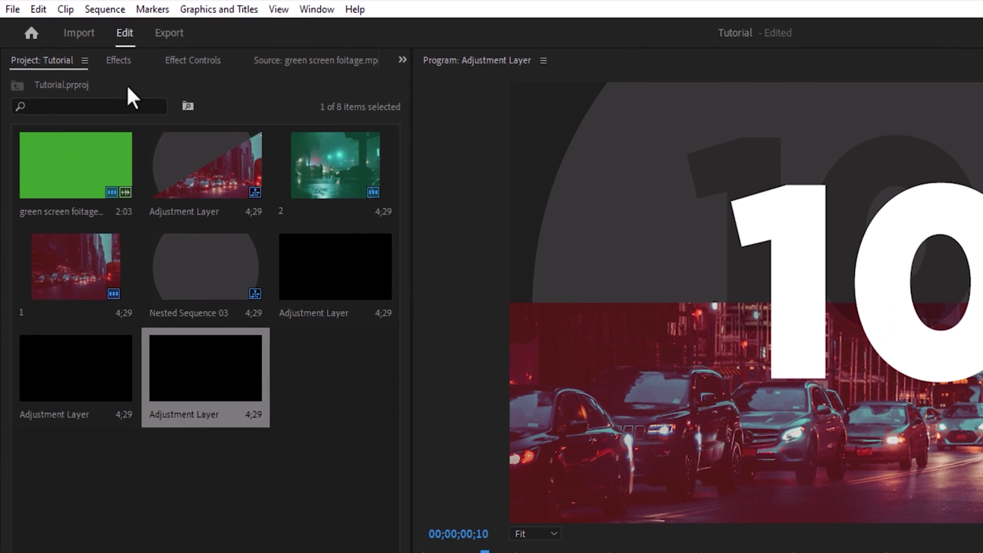
# Step: Apply Fast Blur to the first adjustment-layer piece
pyautogui.click(76, 41)
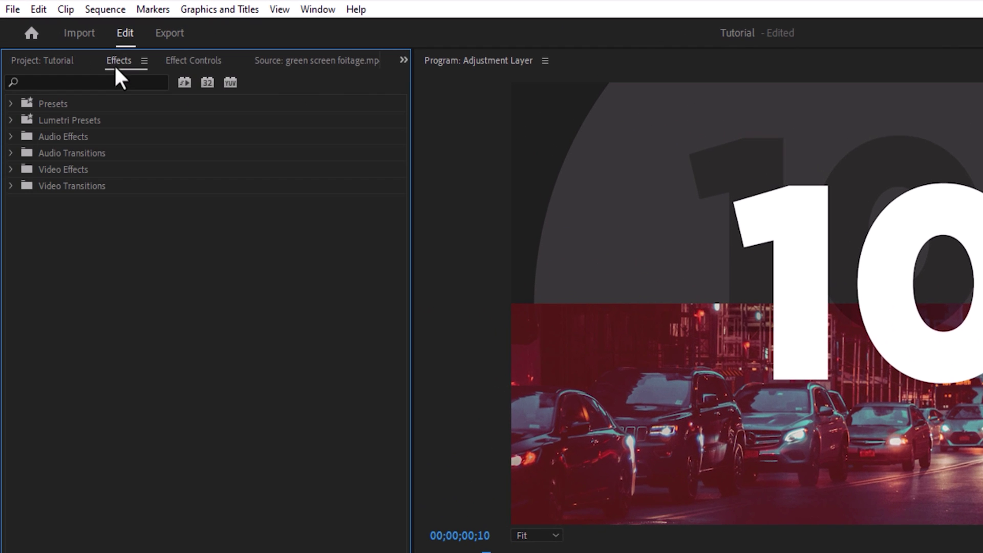
pyautogui.click(108, 82)
pyautogui.write('fast')
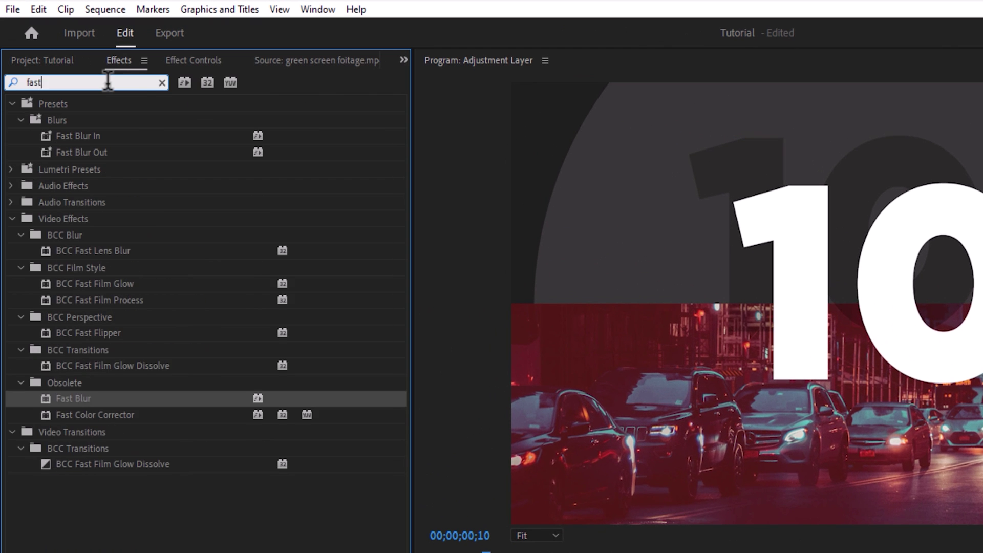
pyautogui.write(' blur')
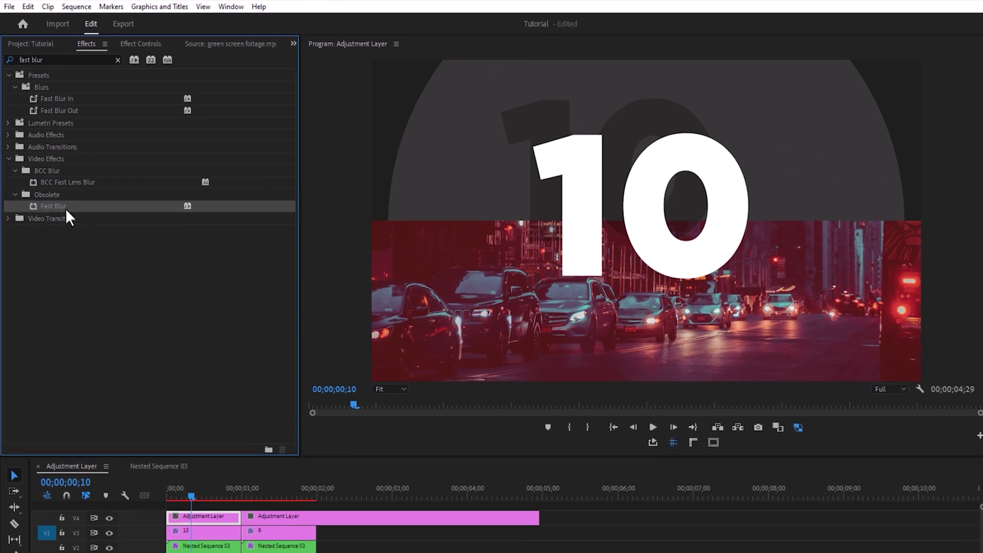
pyautogui.moveTo(87, 283); pyautogui.dragTo(130, 343)
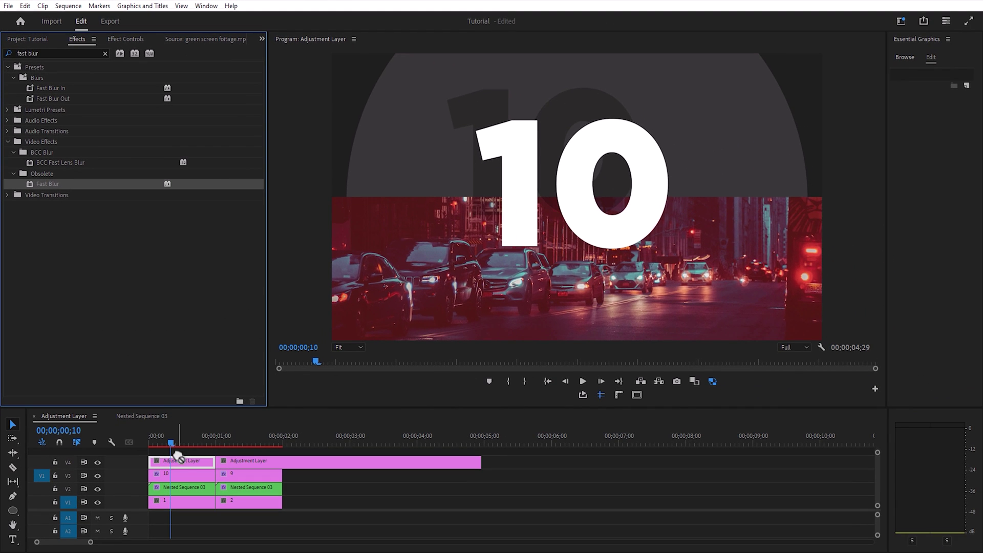
pyautogui.click(157, 443)
pyautogui.moveTo(154, 442); pyautogui.dragTo(146, 441)
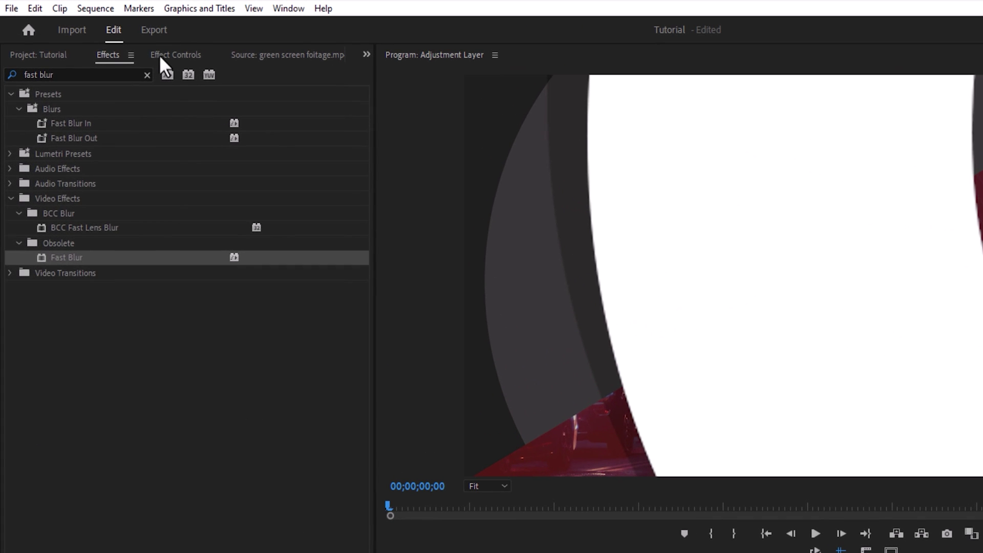
# Step: Keyframe Fast Blur Blurriness from 25 at the start to 0 at frame 10
pyautogui.click(163, 57)
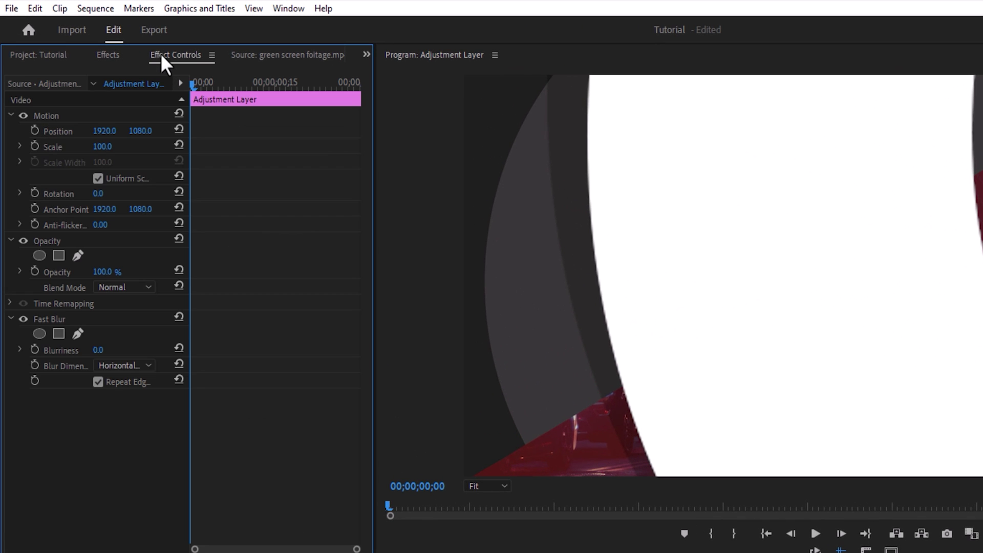
pyautogui.click(32, 350)
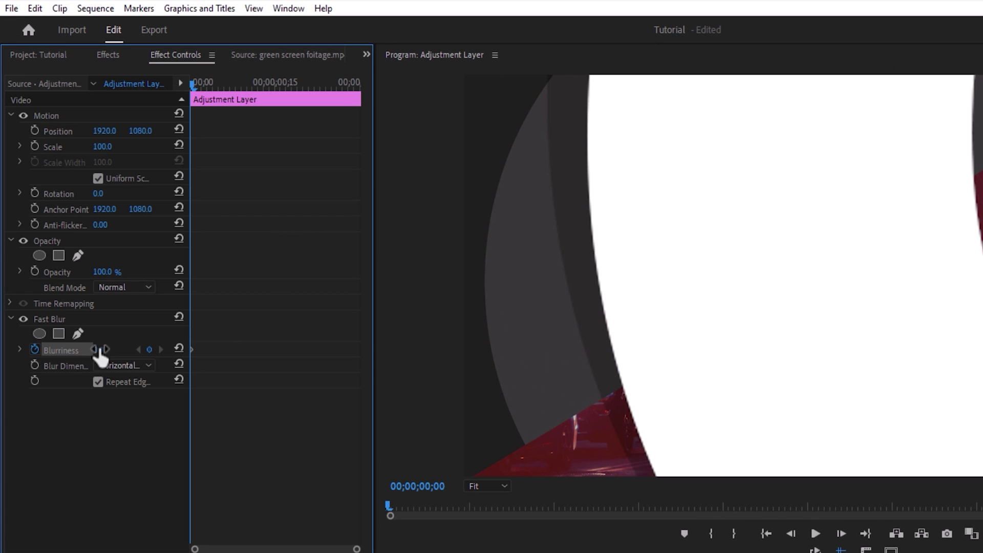
pyautogui.click(101, 350)
pyautogui.write('25')
pyautogui.press('Return')
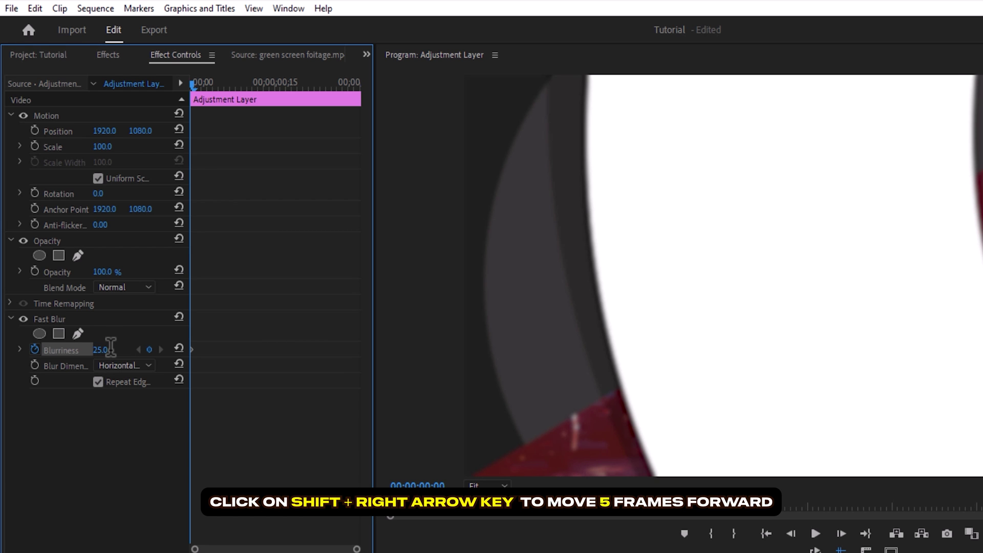
pyautogui.hotkey('shift', 'Right')
pyautogui.hotkey('shift', 'Right')
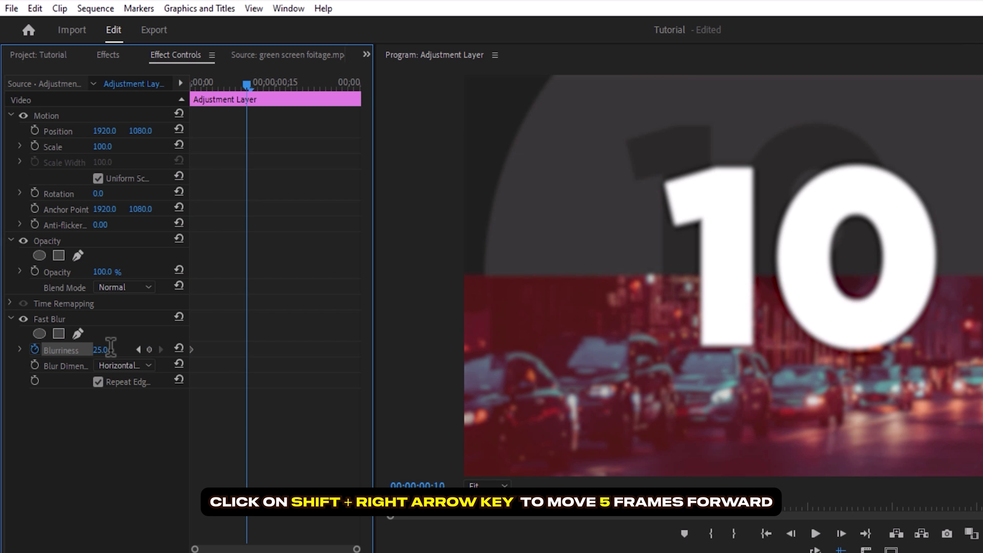
pyautogui.click(109, 350)
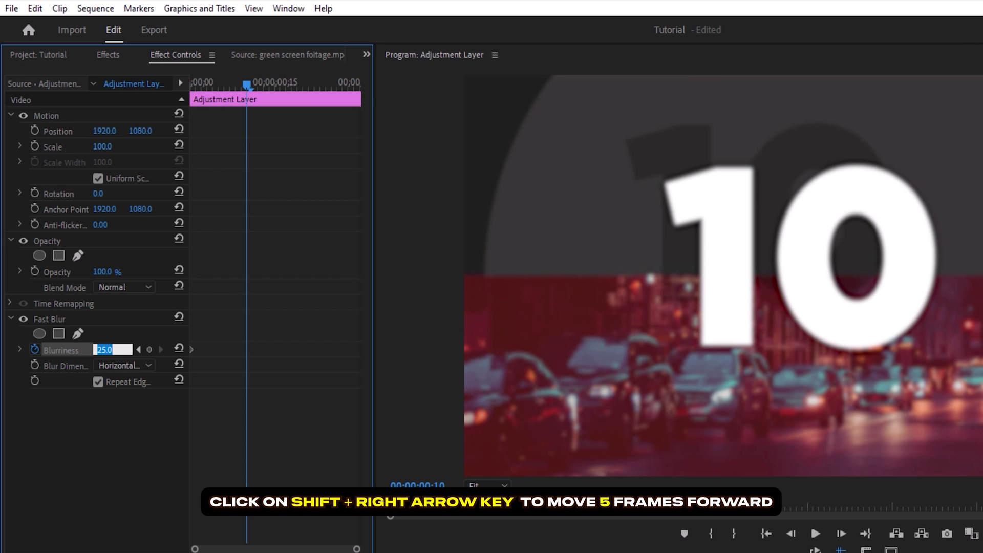
pyautogui.write('0')
pyautogui.press('Return')
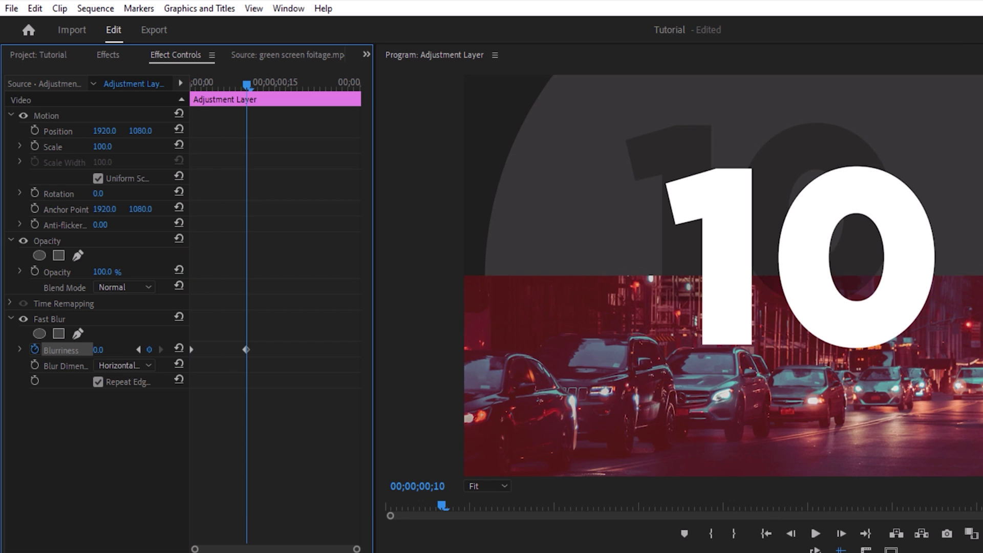
# Step: Copy the animated Fast Blur and paste it onto the second adjustment layer over the 9
pyautogui.rightClick(54, 321)
pyautogui.click(94, 409)
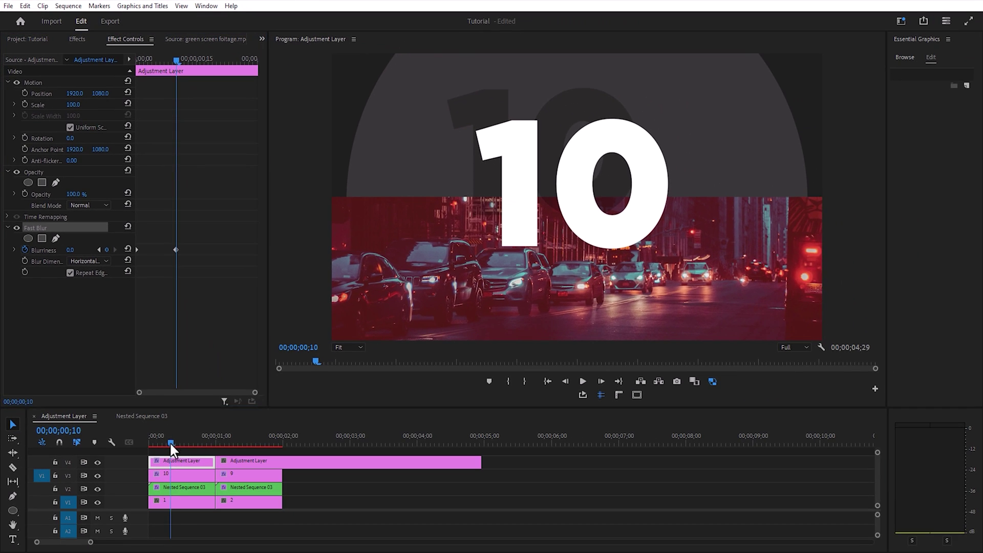
pyautogui.moveTo(170, 441); pyautogui.dragTo(223, 449)
pyautogui.click(222, 463)
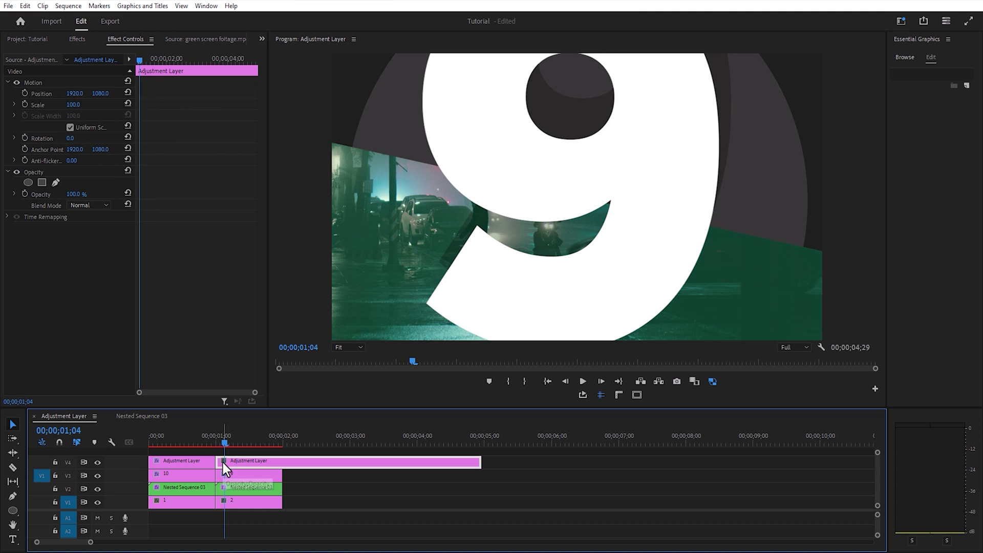
pyautogui.rightClick(59, 311)
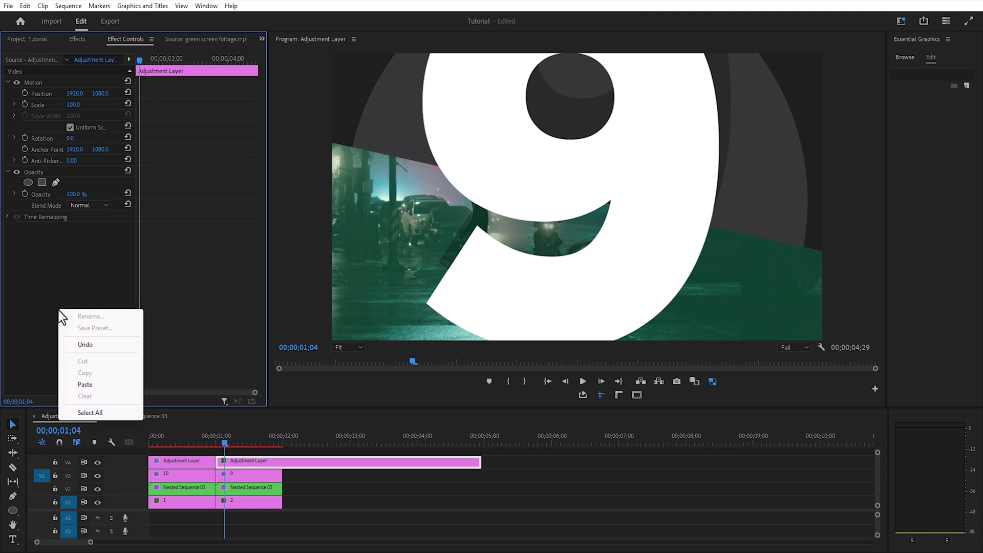
pyautogui.click(85, 385)
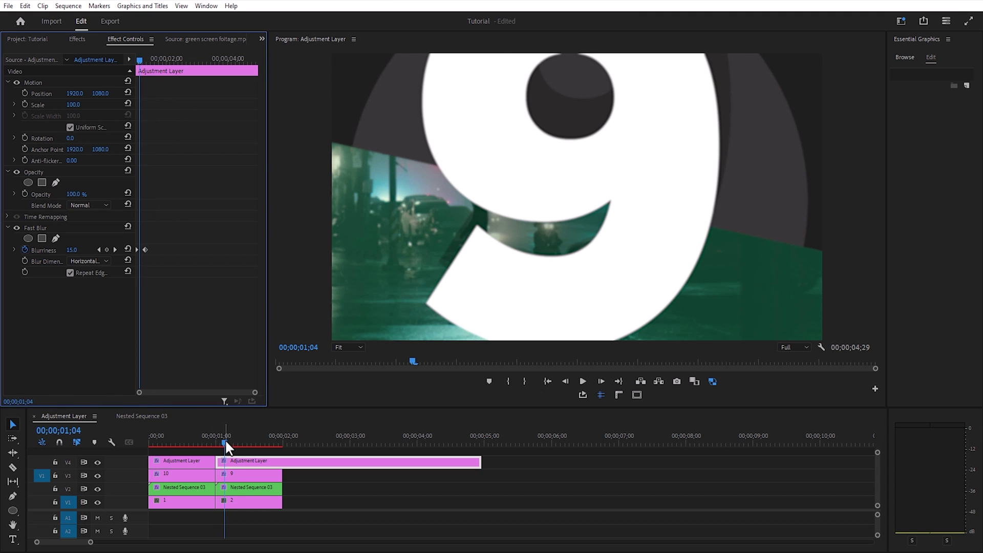
pyautogui.moveTo(225, 441); pyautogui.dragTo(278, 446)
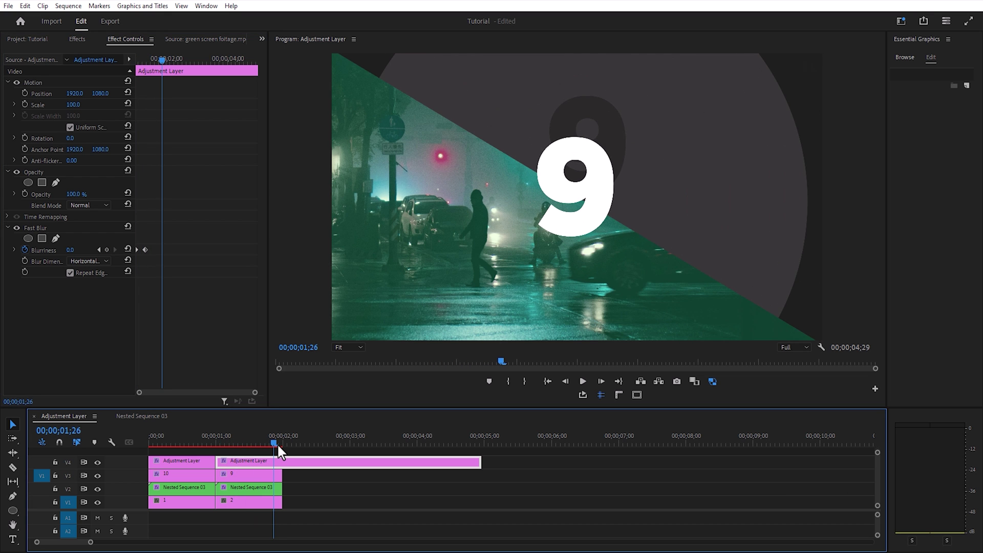